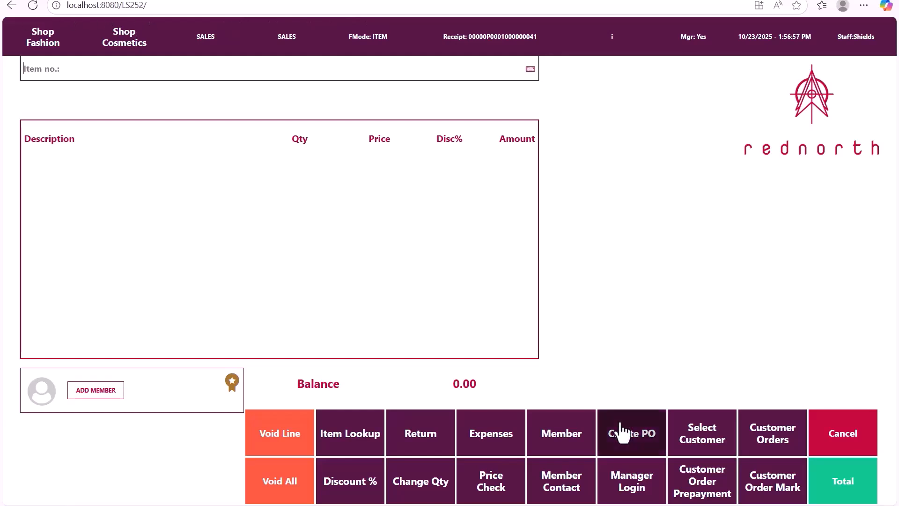
Step: Start the purchase order creation function from the POS sales screen
{"action": "left_click", "coordinate": [622, 433]}
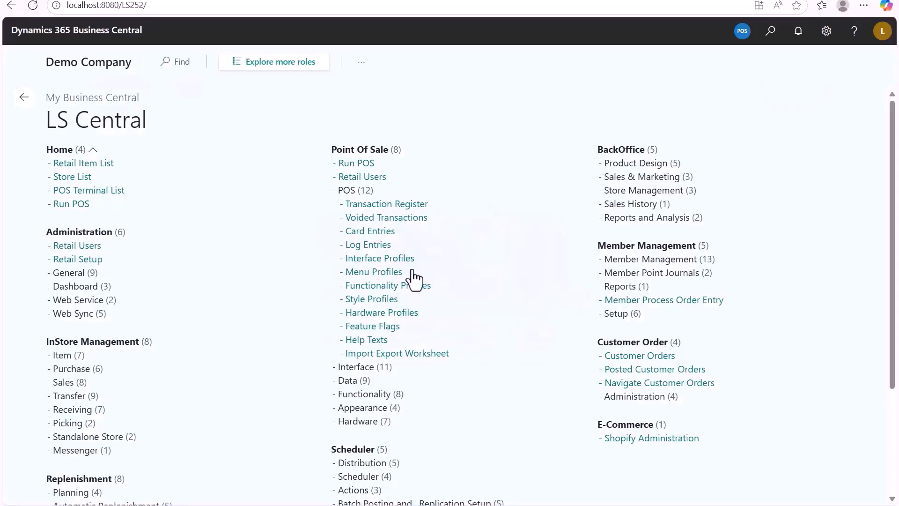
Step: Find the POS Panel List in the back office and start a new POS panel record
{"action": "left_click", "coordinate": [769, 42]}
{"action": "type", "text": "pos panel"}
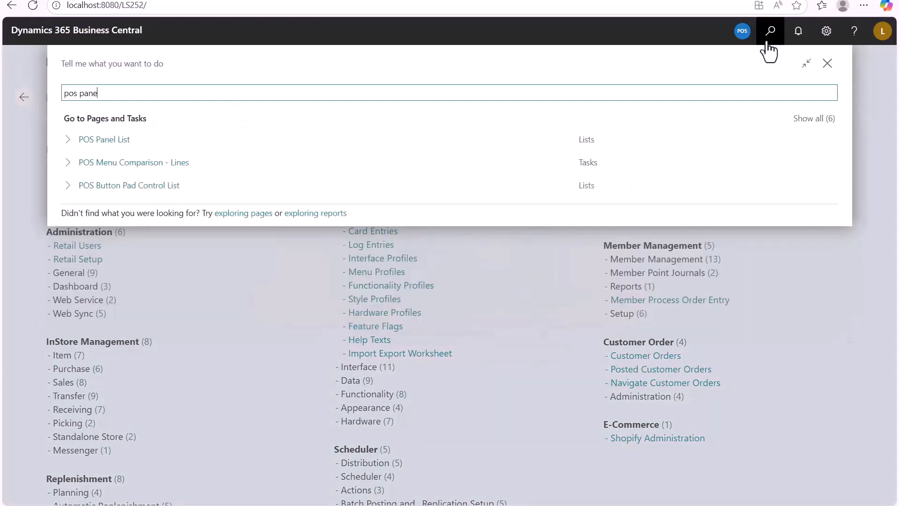
{"action": "left_click", "coordinate": [104, 140]}
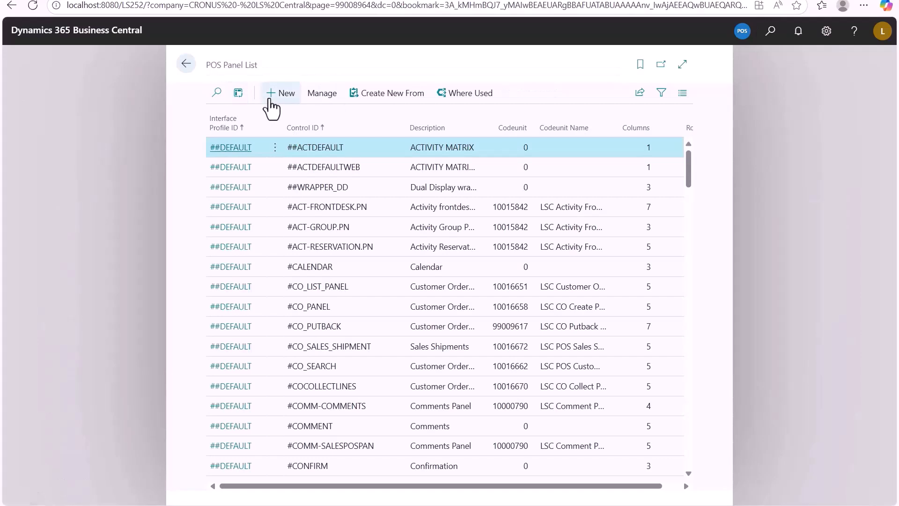
{"action": "left_click", "coordinate": [270, 100]}
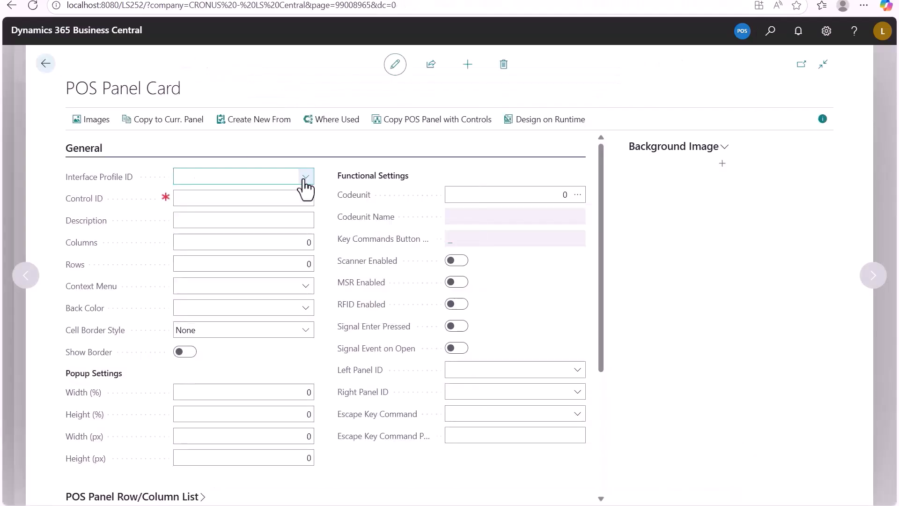
Step: Assign the new panel the interface profile TRAINING and the control ID TR_PURCHAS
{"action": "left_click", "coordinate": [305, 177]}
{"action": "scroll", "coordinate": [281, 237], "scroll_direction": "down", "scroll_amount": 10}
{"action": "left_click", "coordinate": [244, 297]}
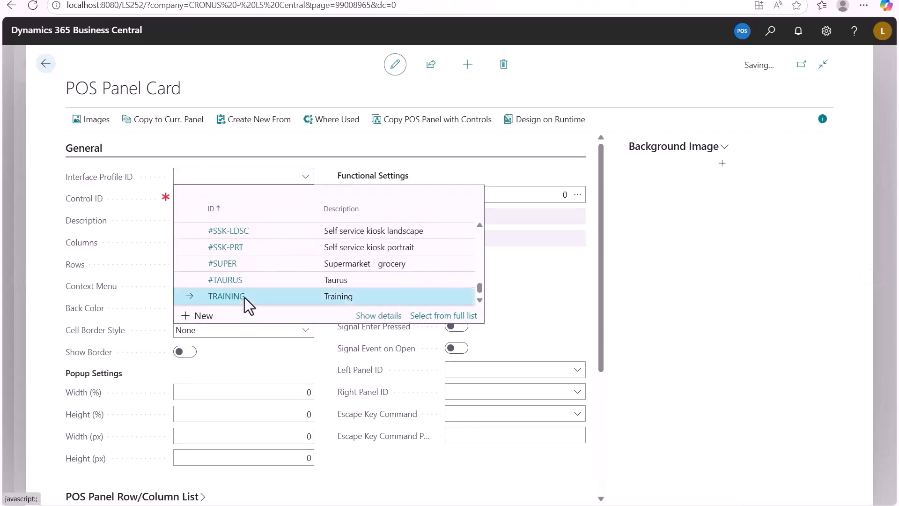
{"action": "left_click", "coordinate": [208, 198]}
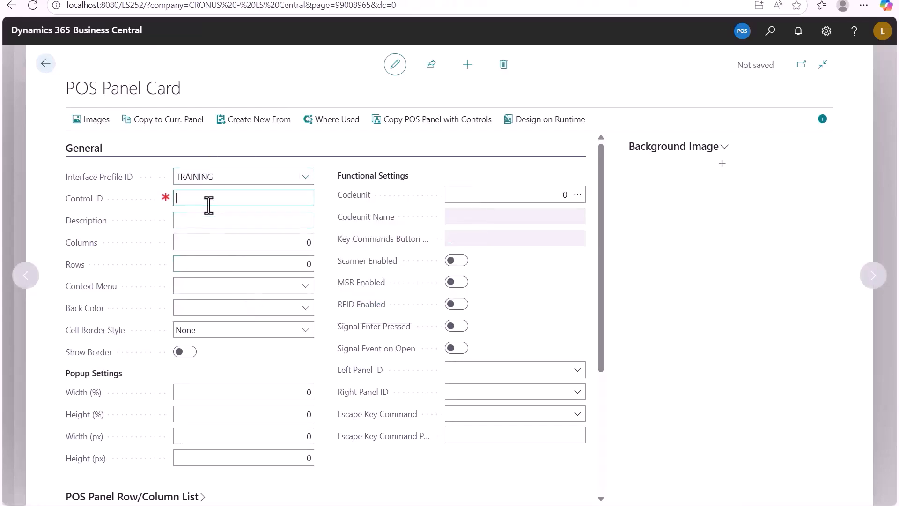
{"action": "type", "text": "TR_PURCHAS"}
{"action": "key", "text": "Tab"}
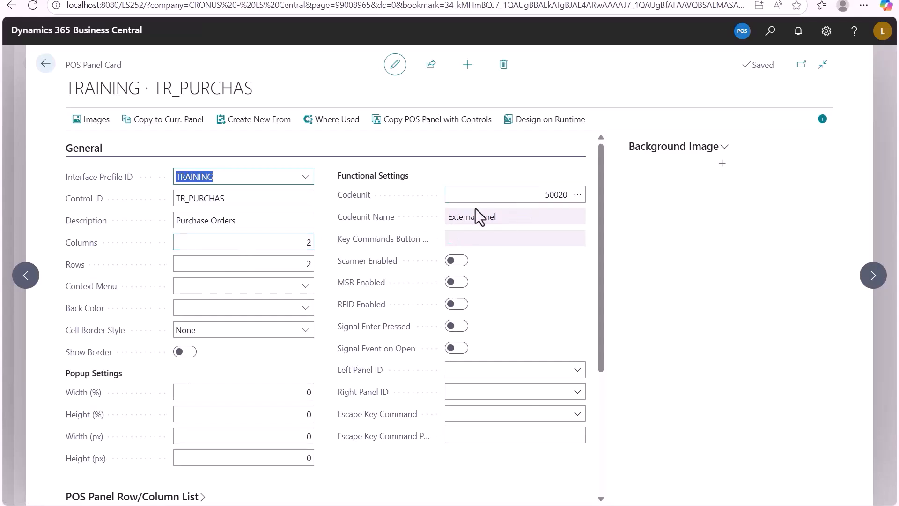
Step: Open the TR_VEND_IN menu for editing from its assignment in the panel's control lines
{"action": "scroll", "coordinate": [475, 208], "scroll_direction": "down", "scroll_amount": 4}
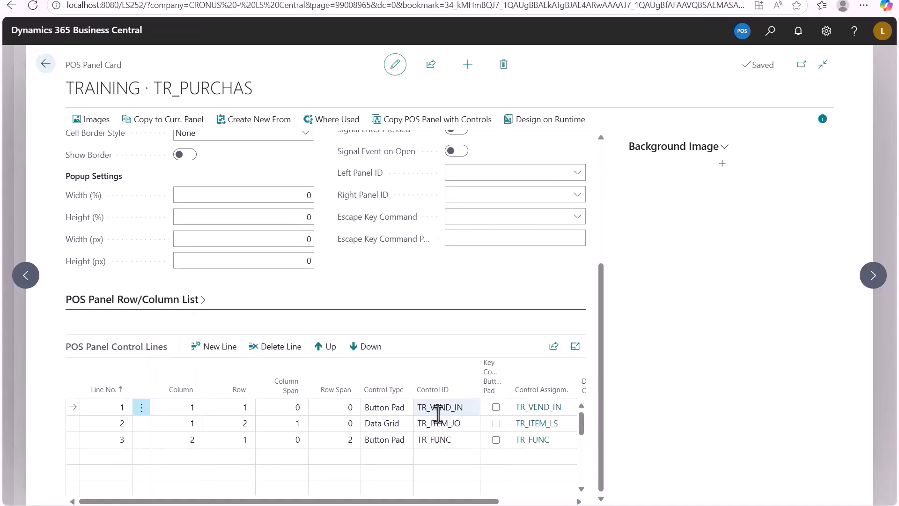
{"action": "left_click", "coordinate": [528, 407]}
{"action": "left_click", "coordinate": [275, 206]}
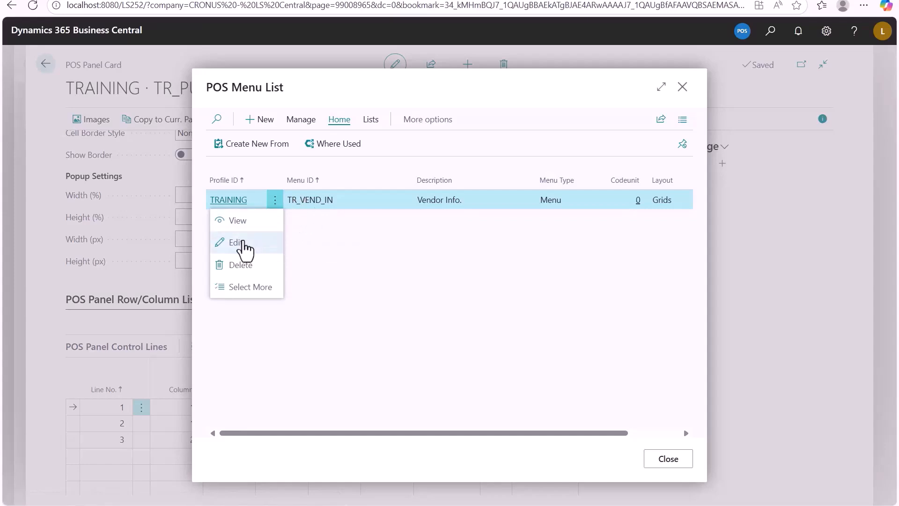
{"action": "left_click", "coordinate": [239, 243]}
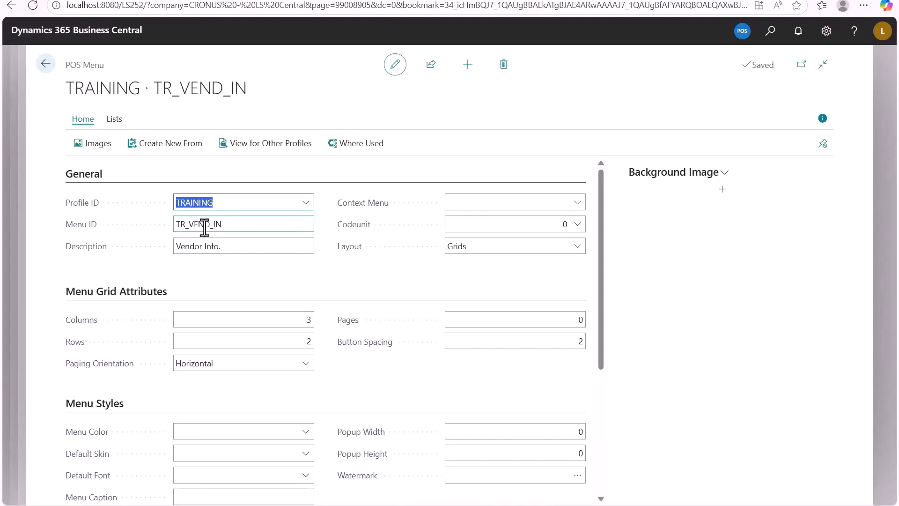
Step: Review the vendor info menu's general settings, grid attributes and line descriptions, and return to the panel card
{"action": "left_click", "coordinate": [212, 200]}
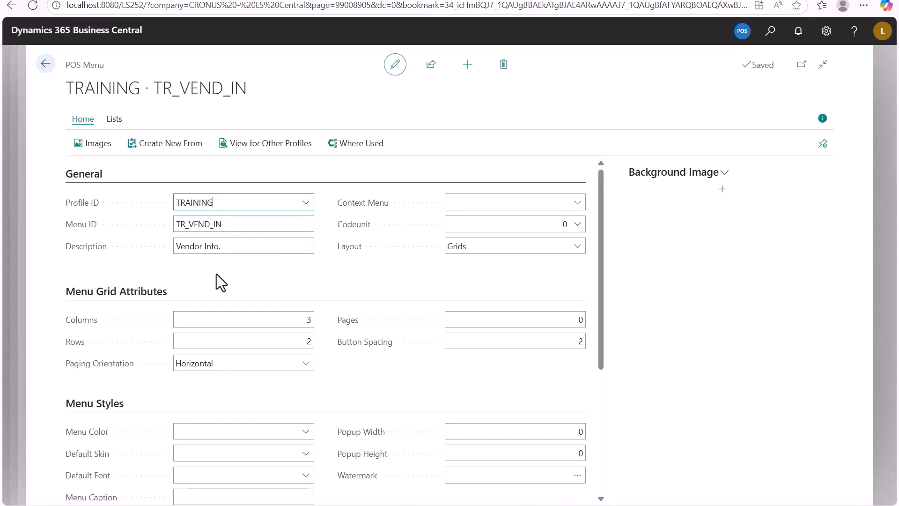
{"action": "scroll", "coordinate": [217, 275], "scroll_direction": "down", "scroll_amount": 1}
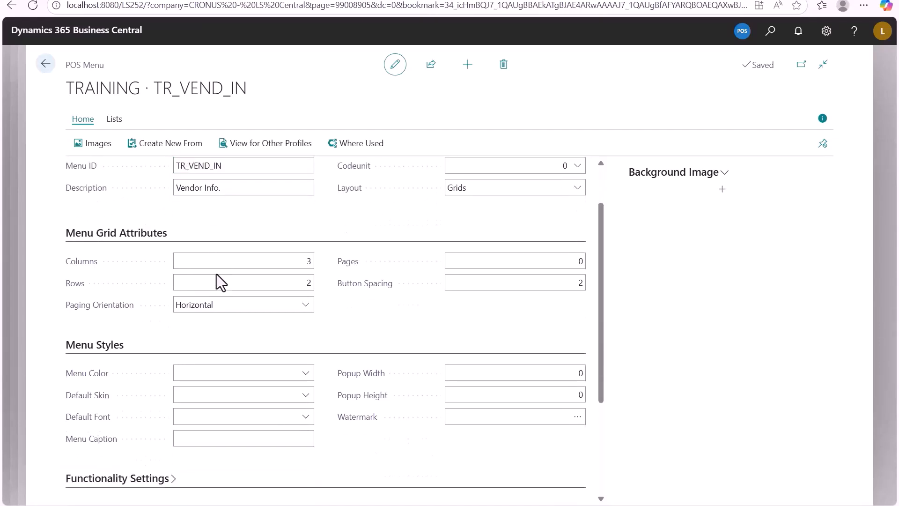
{"action": "scroll", "coordinate": [301, 316], "scroll_direction": "down", "scroll_amount": 3}
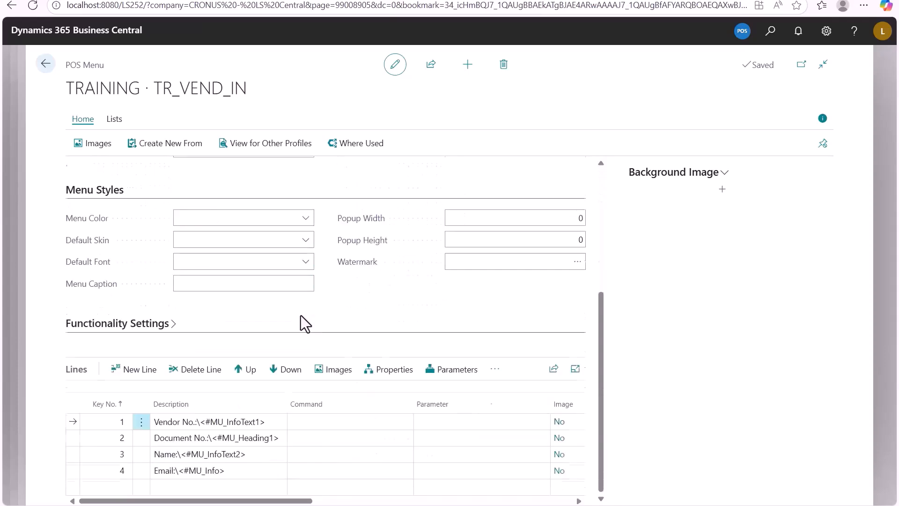
{"action": "left_click", "coordinate": [205, 421]}
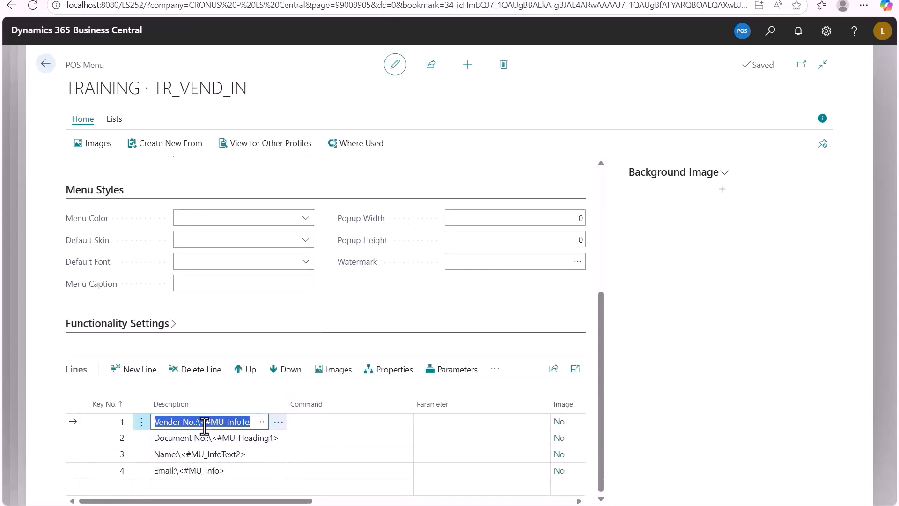
{"action": "left_click", "coordinate": [207, 439]}
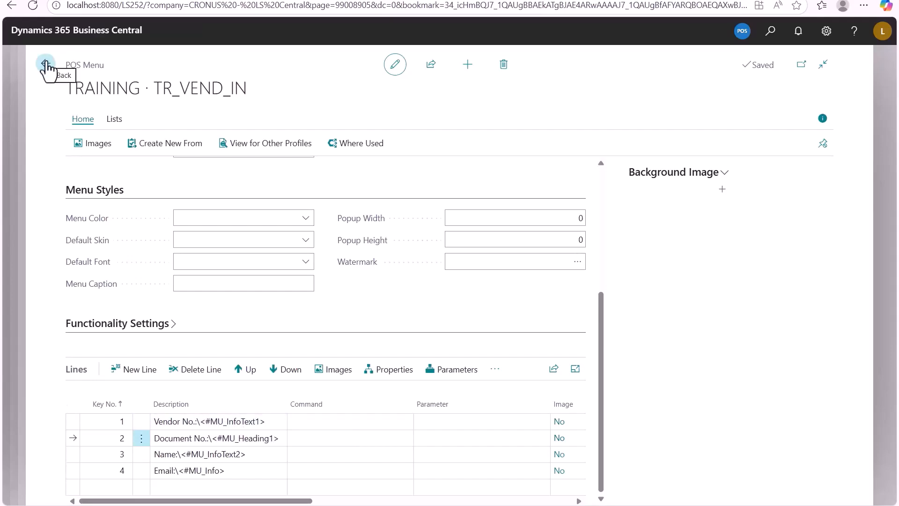
{"action": "left_click", "coordinate": [46, 64]}
{"action": "left_click", "coordinate": [665, 460]}
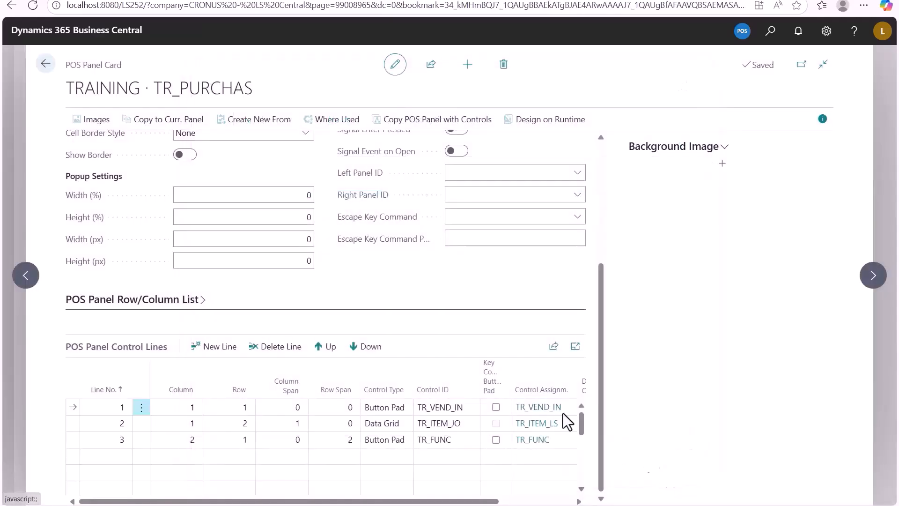
Step: Open the TR_FUNC menu from the panel's control lines and examine the commands assigned to its buttons
{"action": "left_click", "coordinate": [527, 440]}
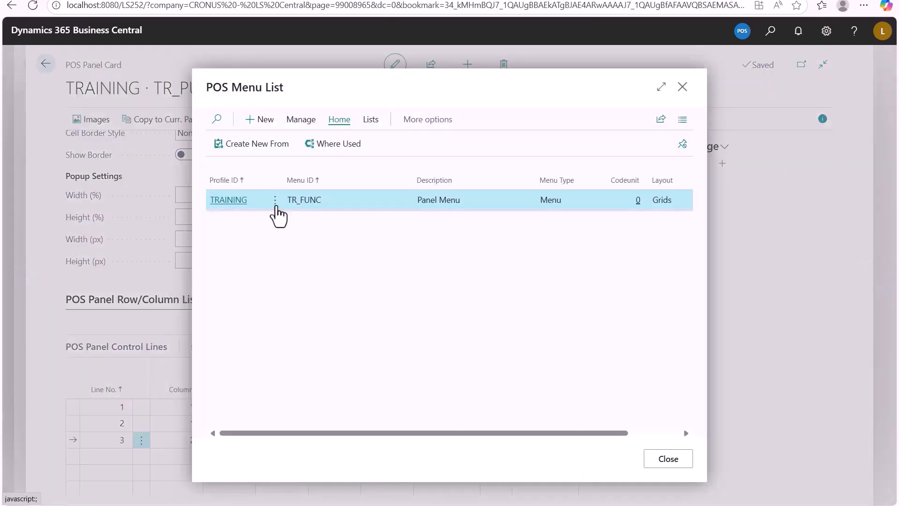
{"action": "left_click", "coordinate": [275, 200]}
{"action": "left_click", "coordinate": [246, 247]}
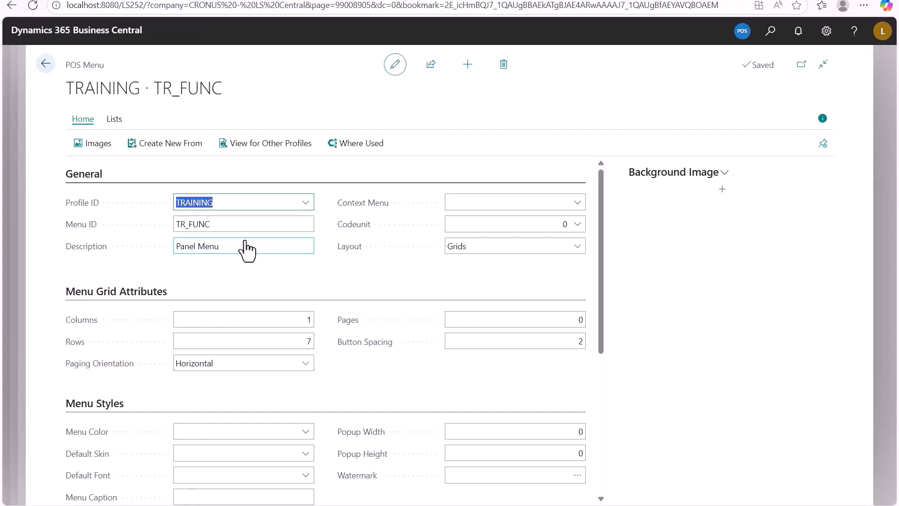
{"action": "scroll", "coordinate": [247, 247], "scroll_direction": "down", "scroll_amount": 5}
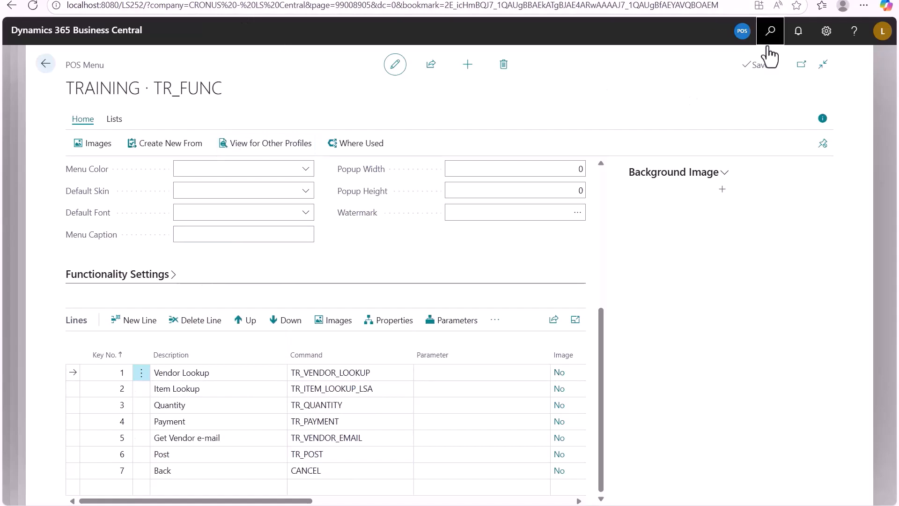
Step: Check the TR_ commands of the TRAINING module in POS External Commands and return to the TR_PURCHAS panel card
{"action": "left_click", "coordinate": [769, 31]}
{"action": "type", "text": "POS External Co"}
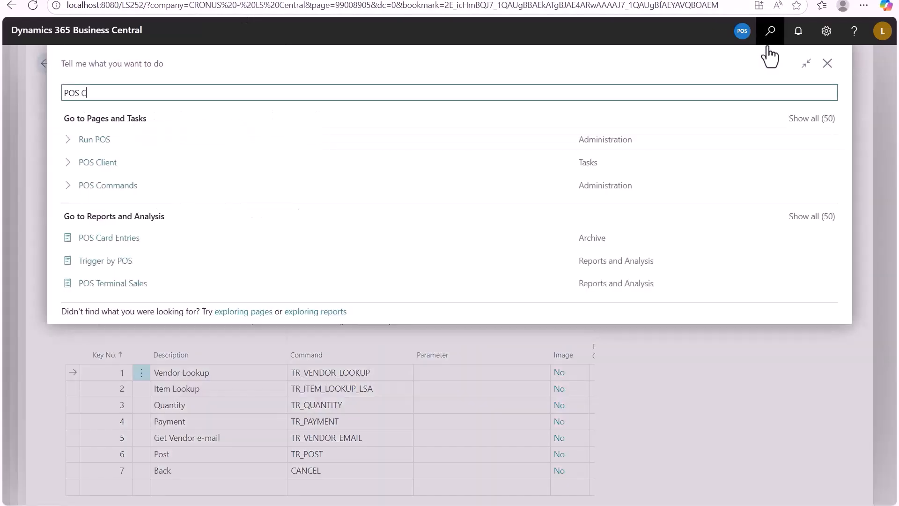
{"action": "type", "text": "mma"}
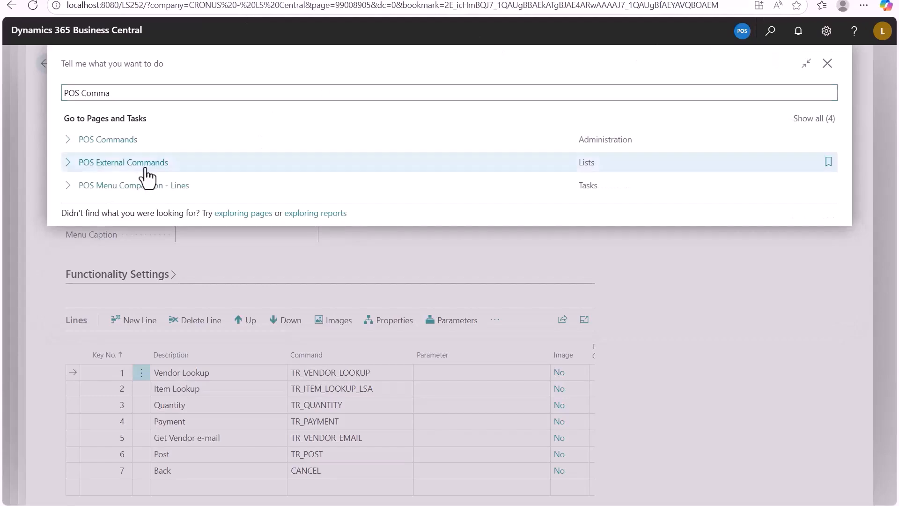
{"action": "left_click", "coordinate": [145, 163]}
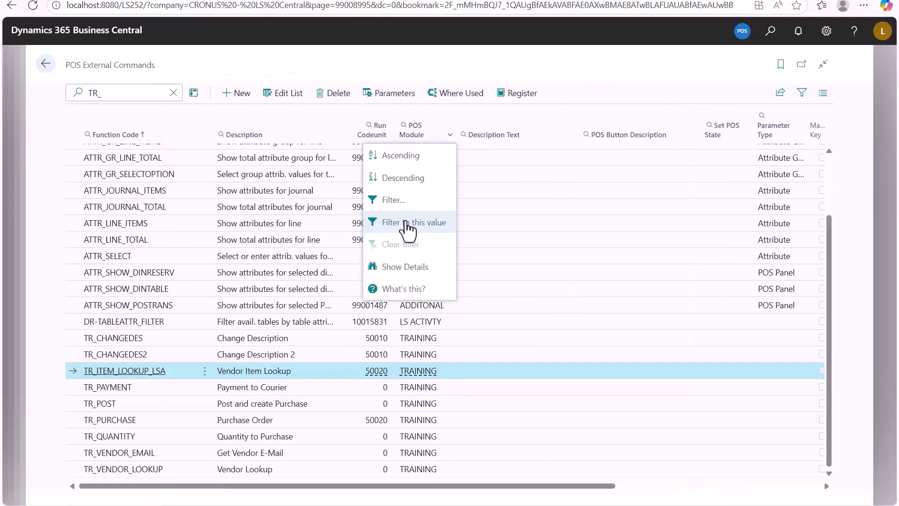
{"action": "left_click", "coordinate": [408, 223]}
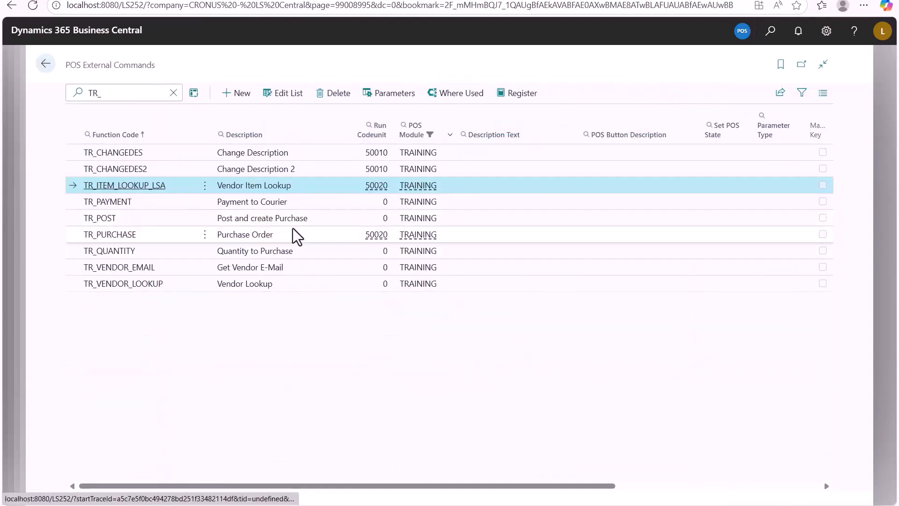
{"action": "left_click", "coordinate": [47, 64]}
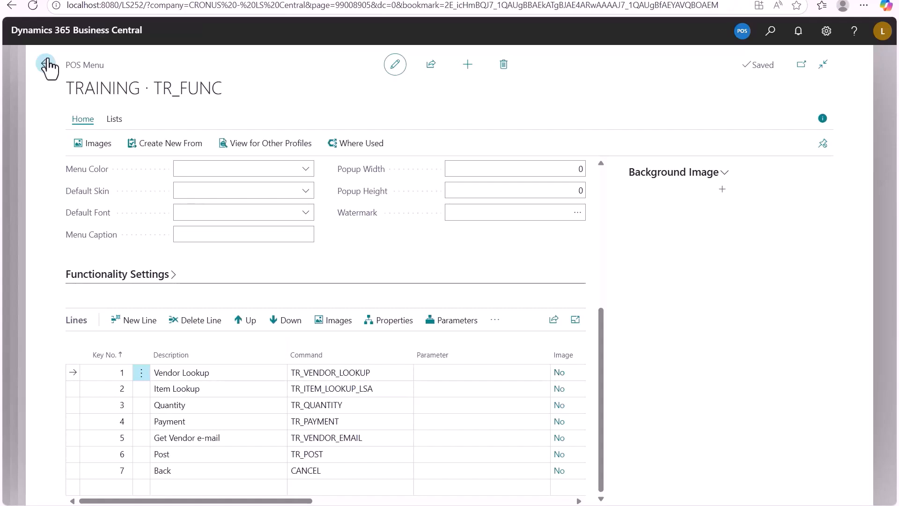
{"action": "left_click", "coordinate": [45, 65]}
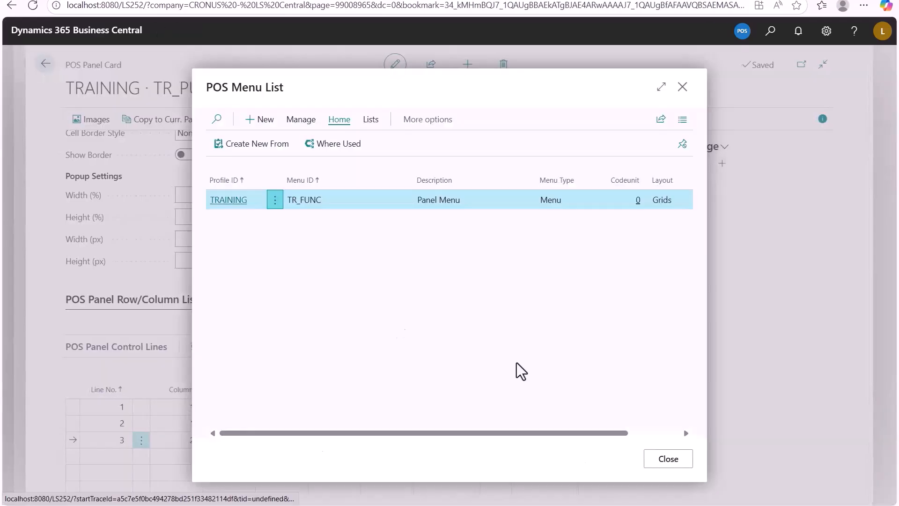
{"action": "left_click", "coordinate": [663, 459]}
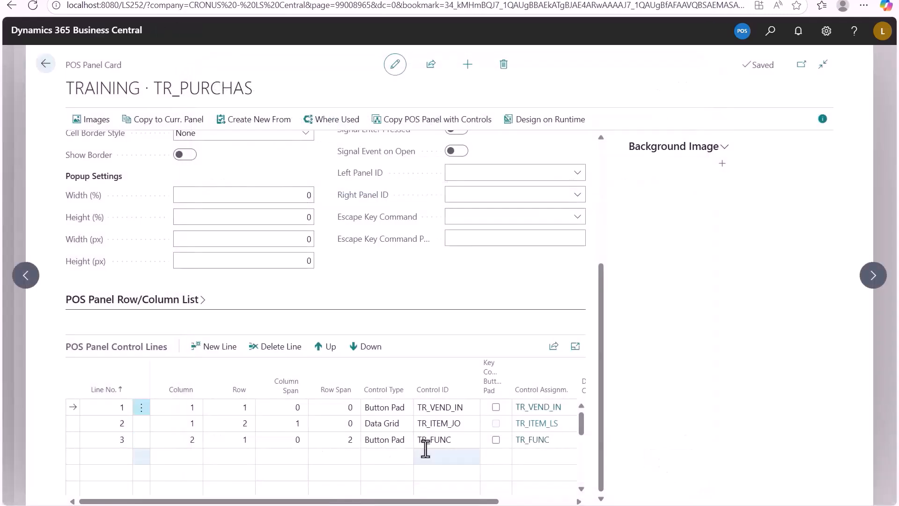
Step: Examine the TR_ITEM_LS data table's settings and column definitions, including the inventory column's source expression, and return to the panel's general settings
{"action": "left_click", "coordinate": [540, 424]}
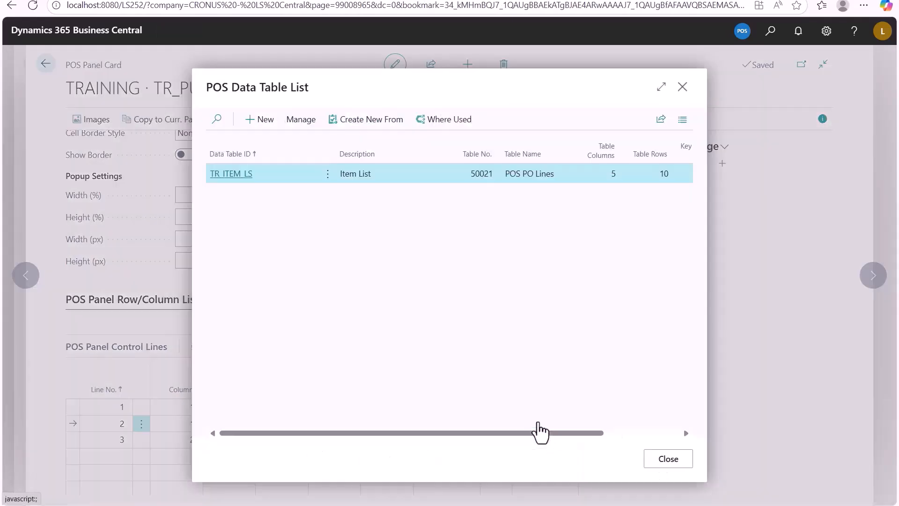
{"action": "left_click", "coordinate": [237, 177]}
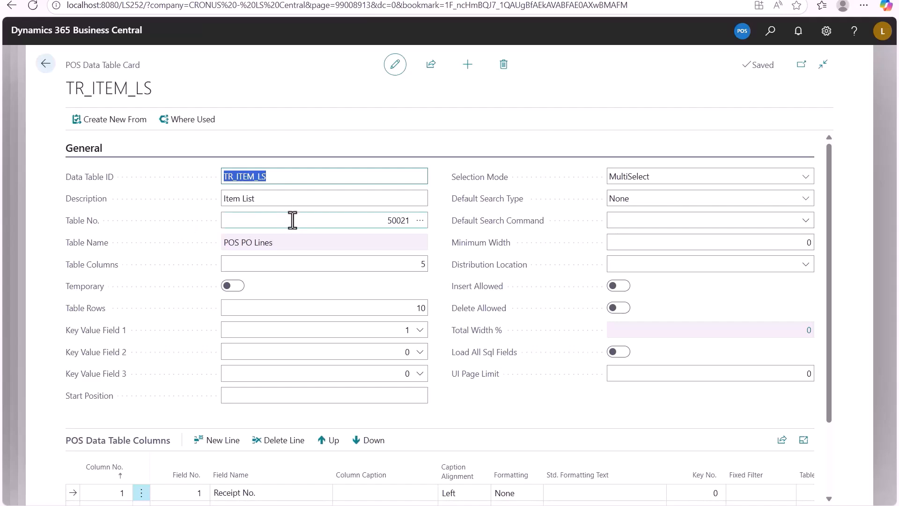
{"action": "scroll", "coordinate": [291, 220], "scroll_direction": "down", "scroll_amount": 2}
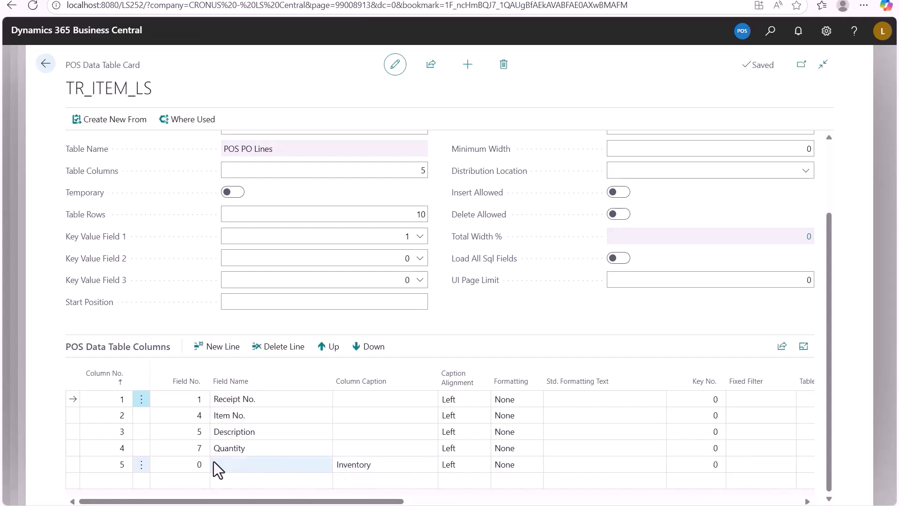
{"action": "left_click_drag", "start_coordinate": [336, 503], "coordinate": [535, 505]}
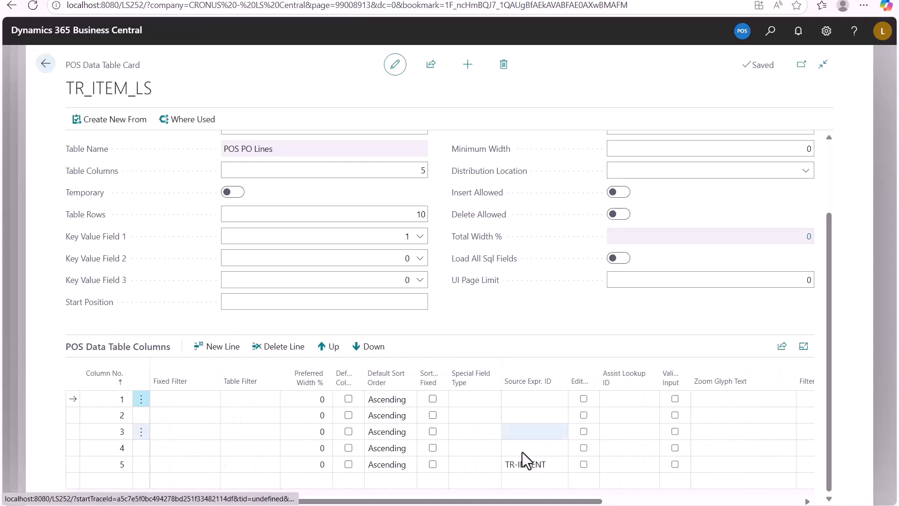
{"action": "left_click", "coordinate": [206, 501]}
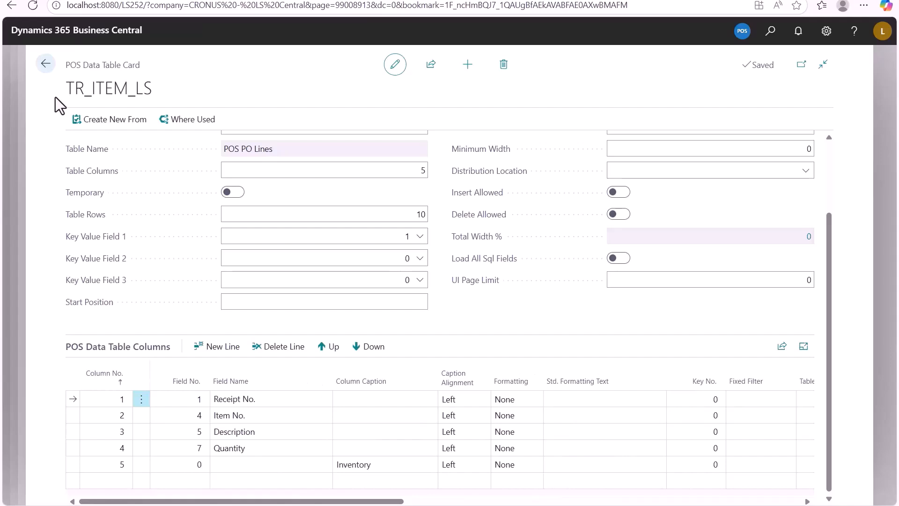
{"action": "left_click", "coordinate": [45, 64]}
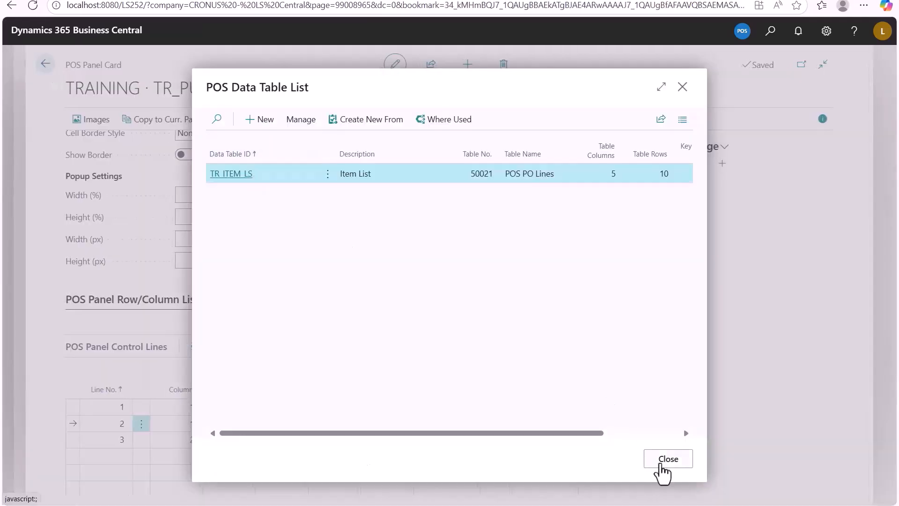
{"action": "left_click", "coordinate": [660, 464]}
{"action": "scroll", "coordinate": [602, 248], "scroll_direction": "up", "scroll_amount": 4}
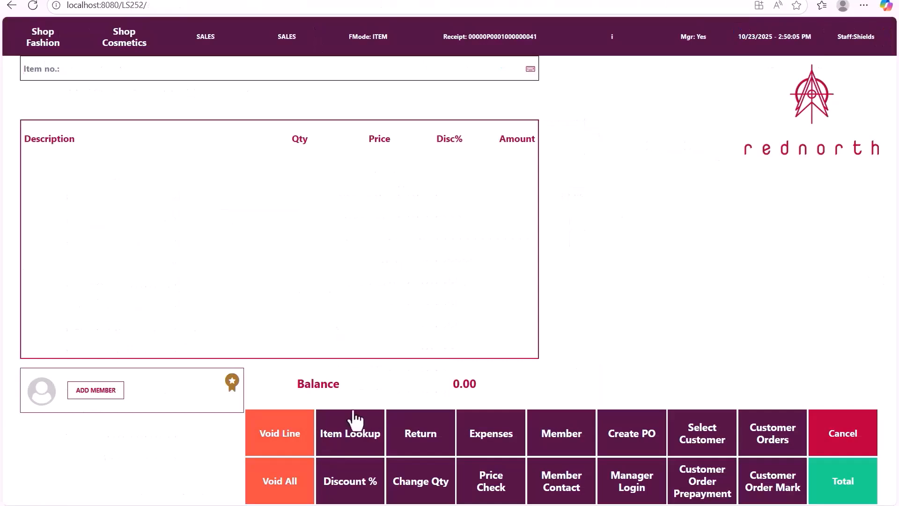
Step: View the item lookup list in the POS and return to the sales screen without choosing an item
{"action": "left_click", "coordinate": [354, 421]}
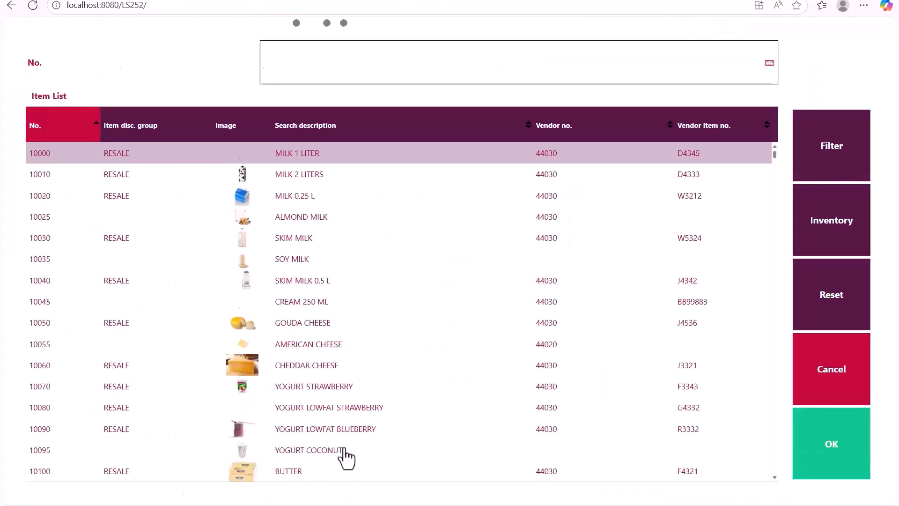
{"action": "left_click", "coordinate": [809, 383]}
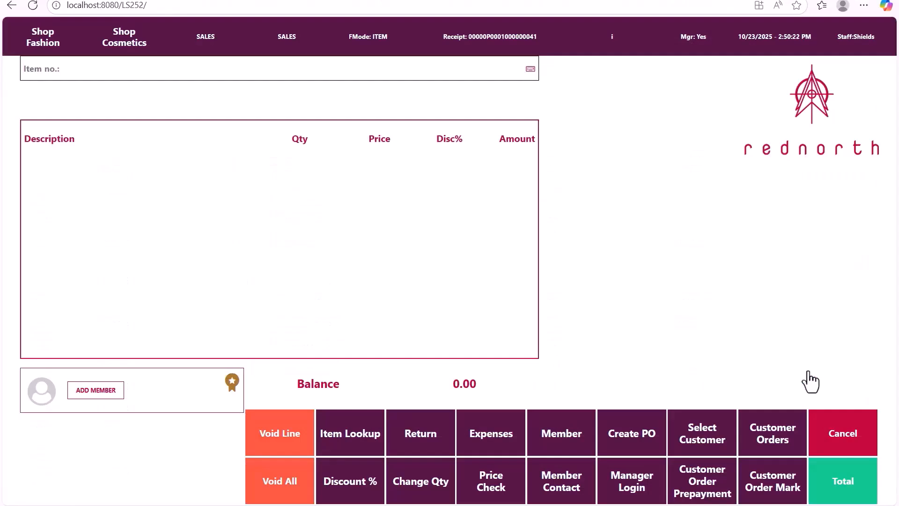
Step: View the purchase order panel opened by Create PO in the POS, and leave the POS Panel List in Business Central
{"action": "left_click", "coordinate": [630, 445]}
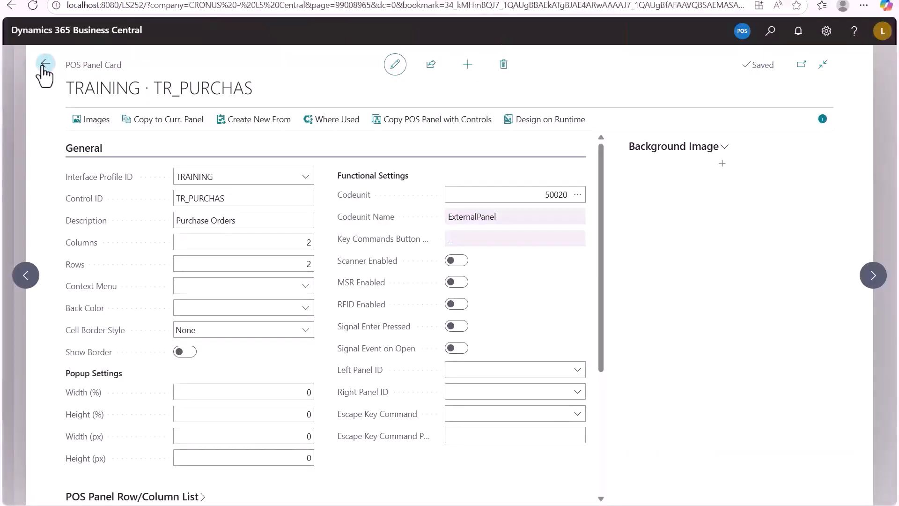
{"action": "left_click", "coordinate": [42, 71]}
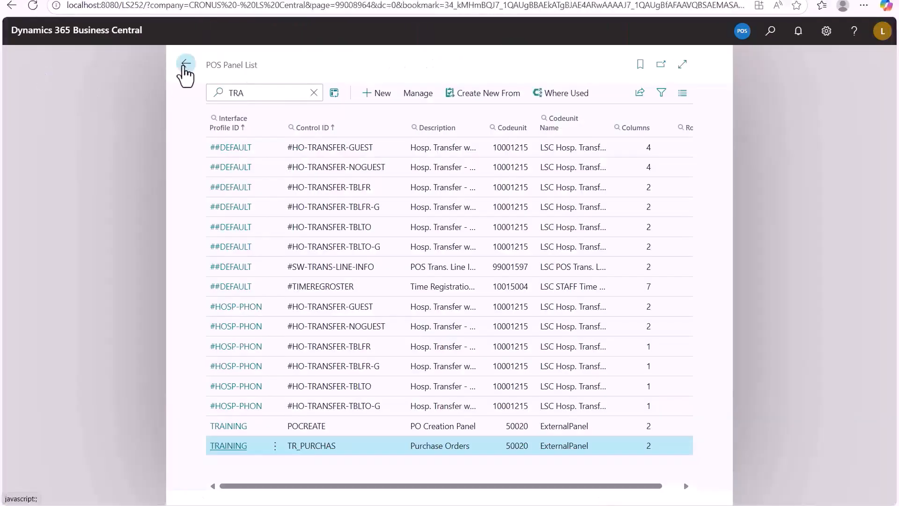
{"action": "left_click", "coordinate": [186, 70]}
Step: Open the POS Lookup List and search it for "Train"
{"action": "left_click", "coordinate": [770, 31]}
{"action": "type", "text": "POS look"}
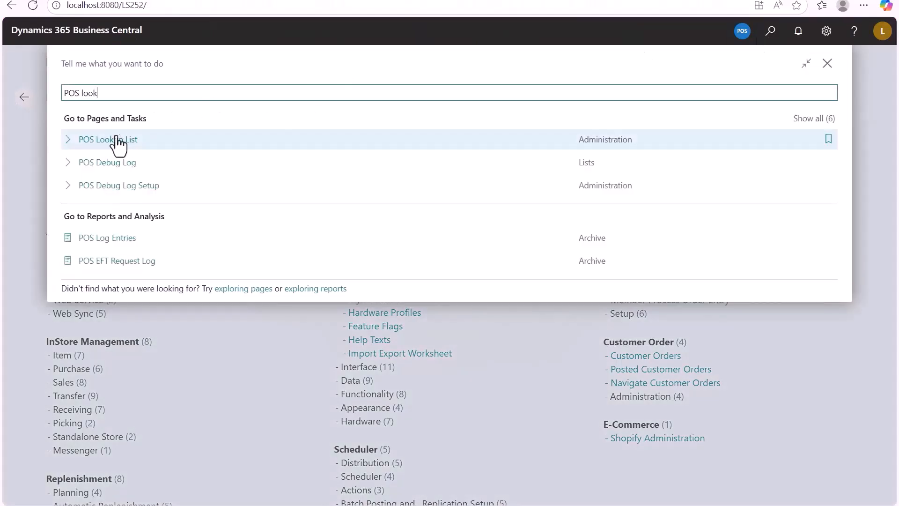
{"action": "left_click", "coordinate": [97, 142]}
{"action": "left_click", "coordinate": [216, 95]}
{"action": "type", "text": "Train"}
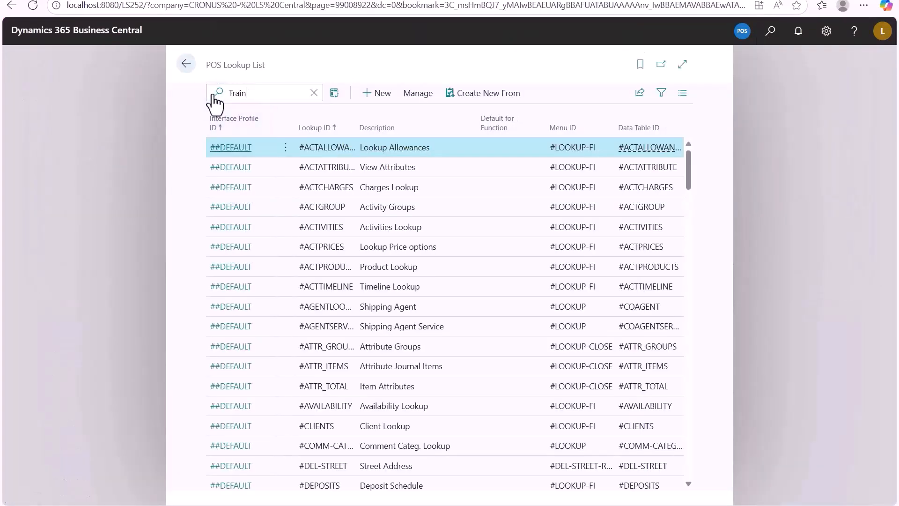
Step: Open the TR_VEND_LS lookup card and examine its lookup ID and data table ID
{"action": "left_click", "coordinate": [223, 169]}
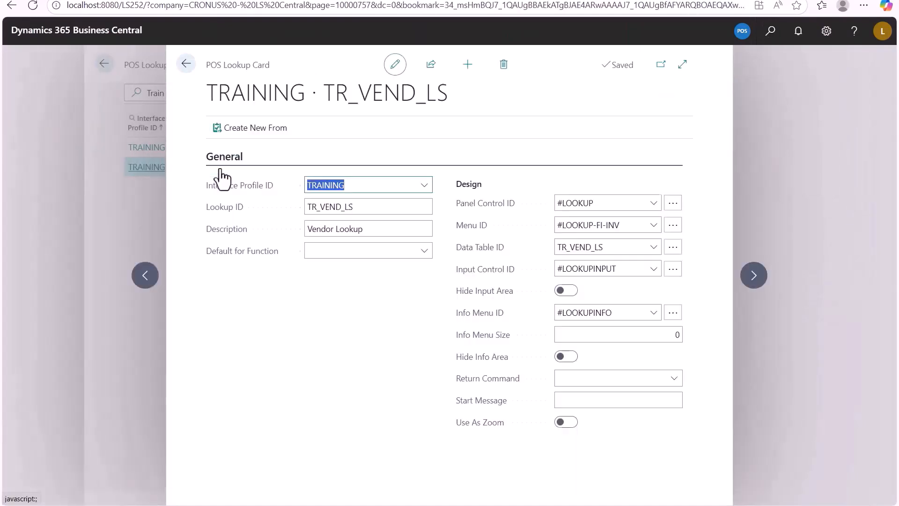
{"action": "left_click", "coordinate": [358, 209]}
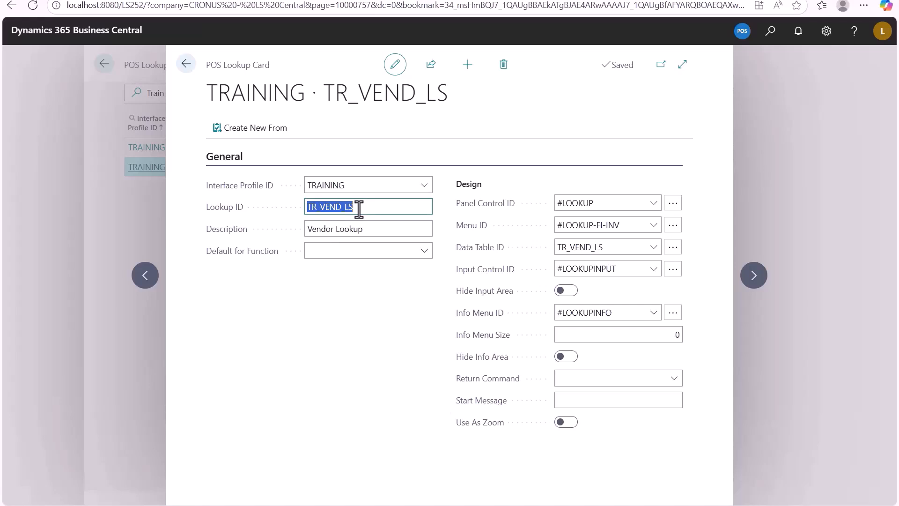
{"action": "left_click", "coordinate": [615, 248]}
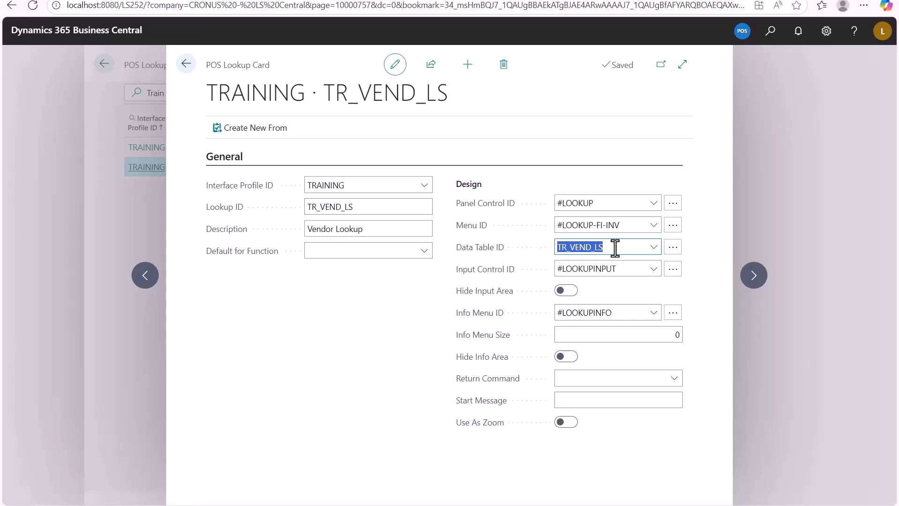
Step: Examine the TR_VEND_LS data table's settings and columns, including the Store No. fixed filter, and return to the lookup list
{"action": "left_click", "coordinate": [674, 248]}
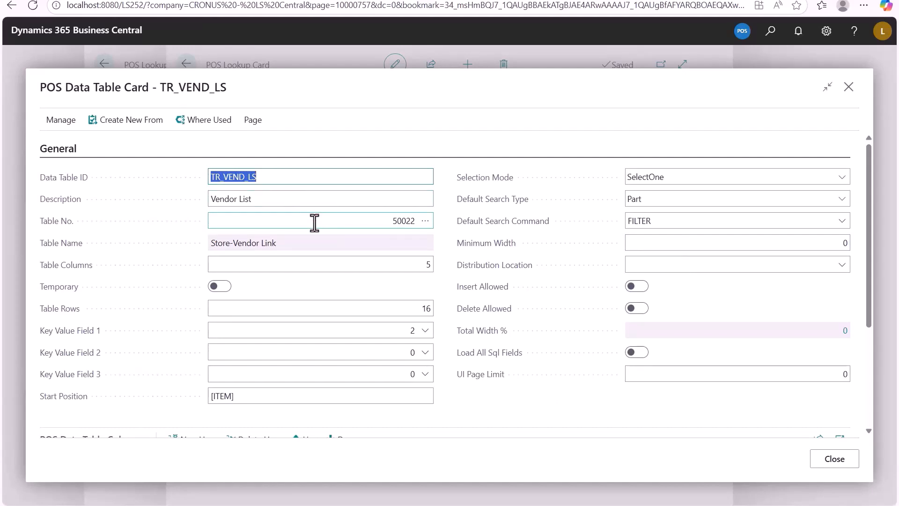
{"action": "scroll", "coordinate": [315, 223], "scroll_direction": "down", "scroll_amount": 3}
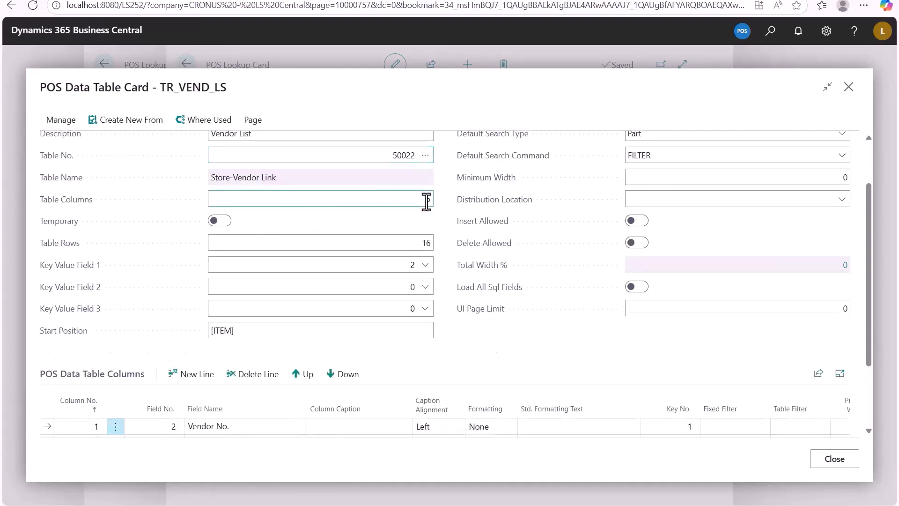
{"action": "scroll", "coordinate": [419, 280], "scroll_direction": "down", "scroll_amount": 4}
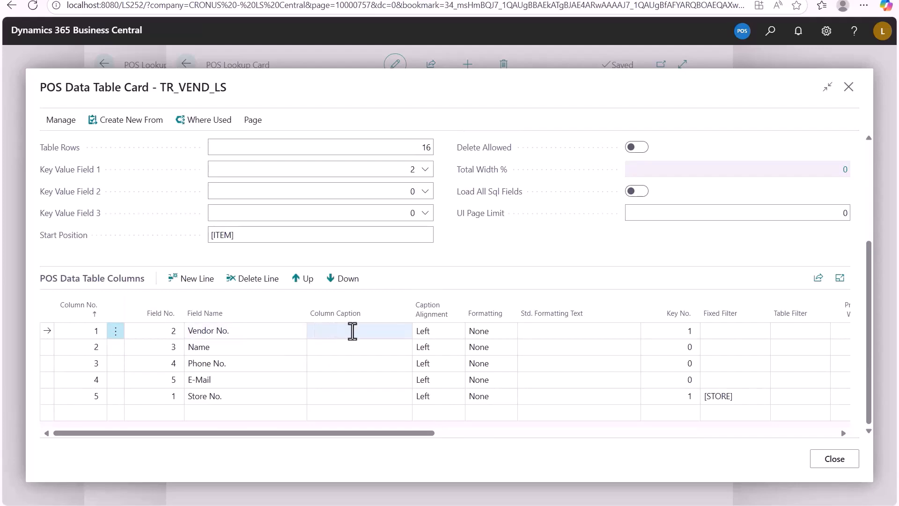
{"action": "left_click", "coordinate": [730, 397]}
{"action": "left_click", "coordinate": [755, 399]}
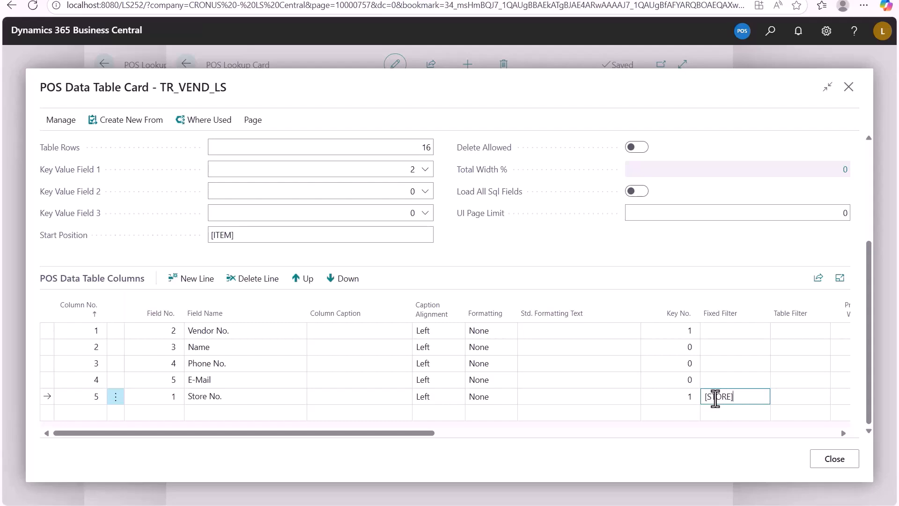
{"action": "left_click", "coordinate": [830, 461]}
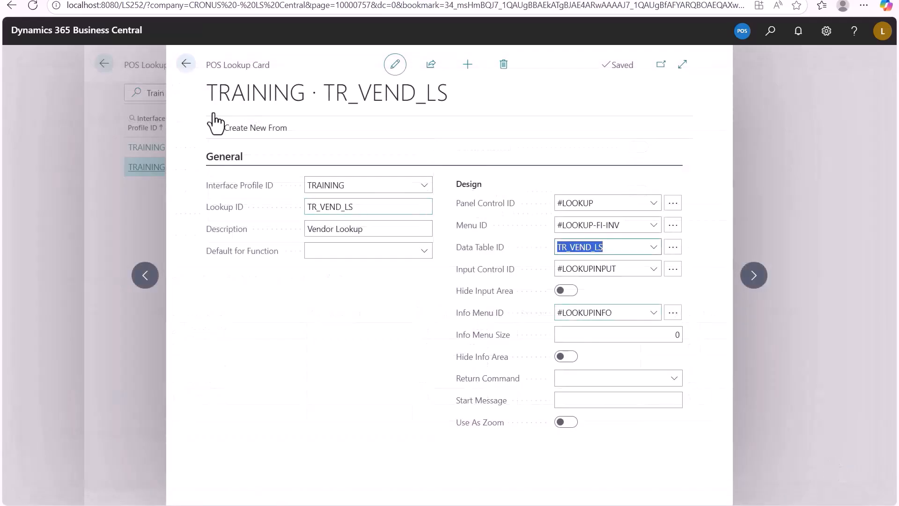
{"action": "left_click", "coordinate": [186, 62]}
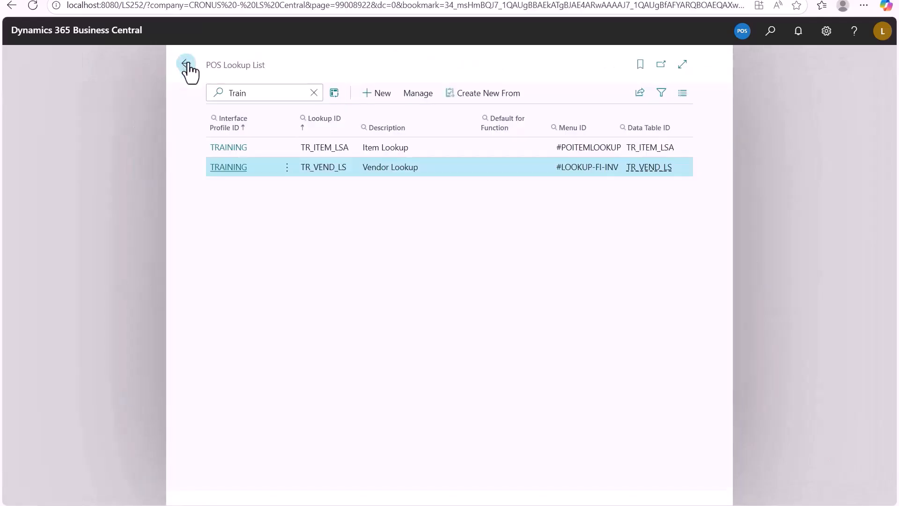
Step: Open the TR_ITEM_LSA lookup card and examine its lookup ID and data table ID
{"action": "left_click", "coordinate": [229, 148]}
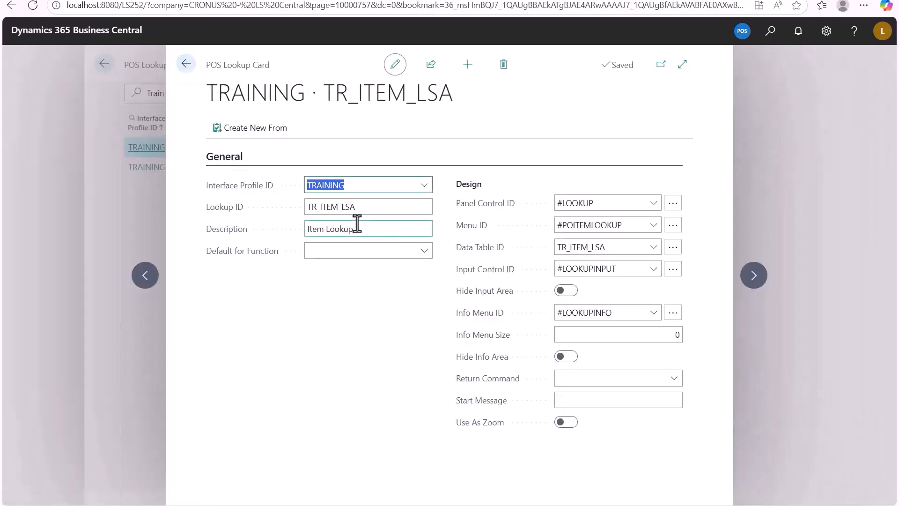
{"action": "left_click", "coordinate": [354, 211]}
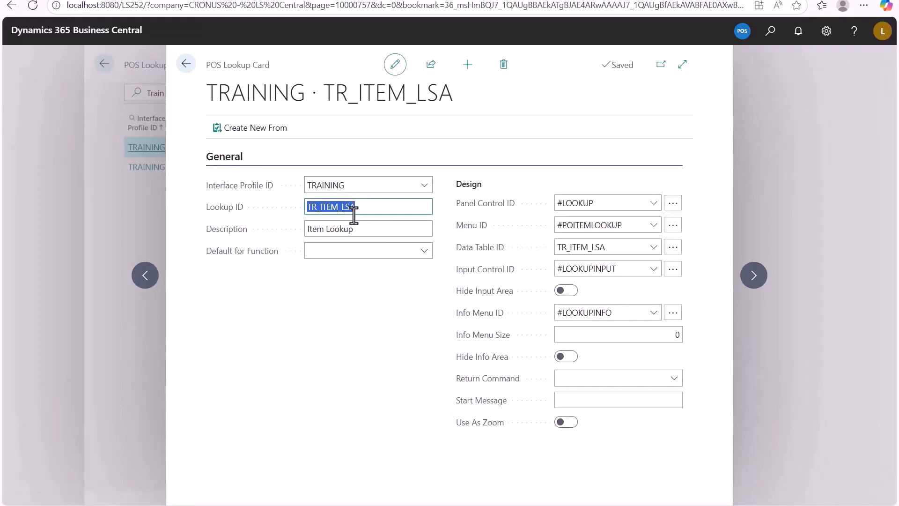
{"action": "left_click", "coordinate": [605, 247]}
Step: Examine the TR_ITEM_LSA data table's settings and columns, including the Vendor No. fixed filter and the Inventory column's source expression
{"action": "left_click", "coordinate": [671, 249]}
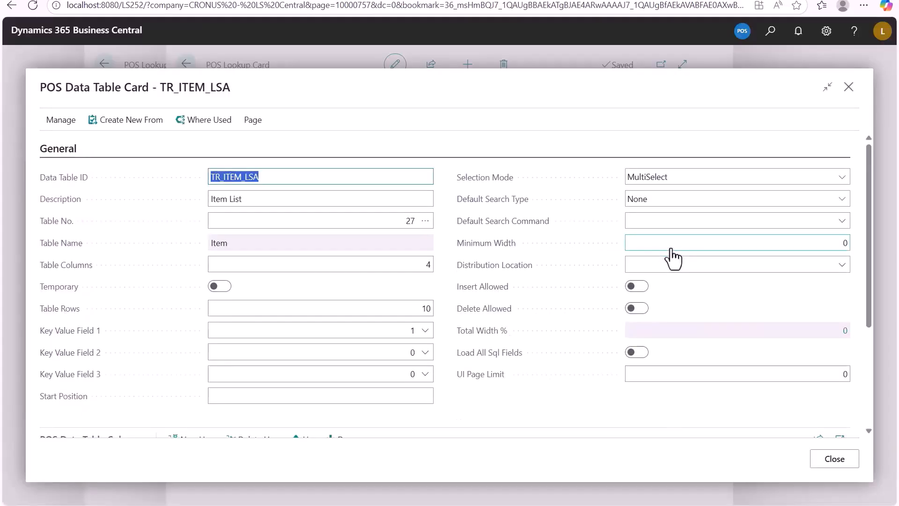
{"action": "scroll", "coordinate": [364, 217], "scroll_direction": "down", "scroll_amount": 1}
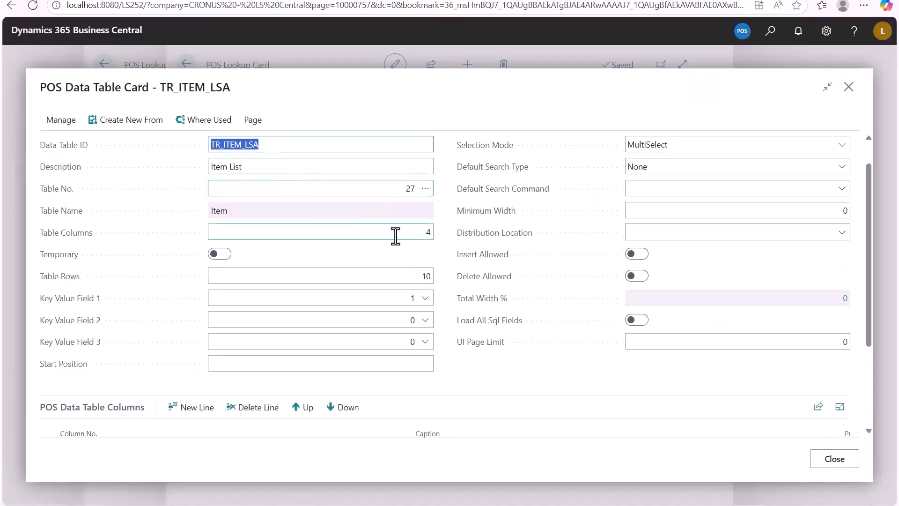
{"action": "scroll", "coordinate": [395, 235], "scroll_direction": "down", "scroll_amount": 3}
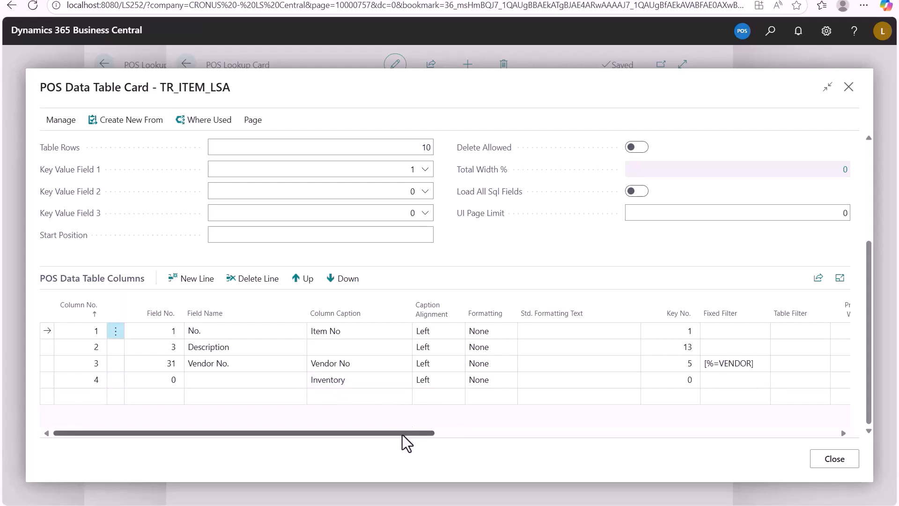
{"action": "left_click_drag", "start_coordinate": [404, 434], "coordinate": [527, 448]}
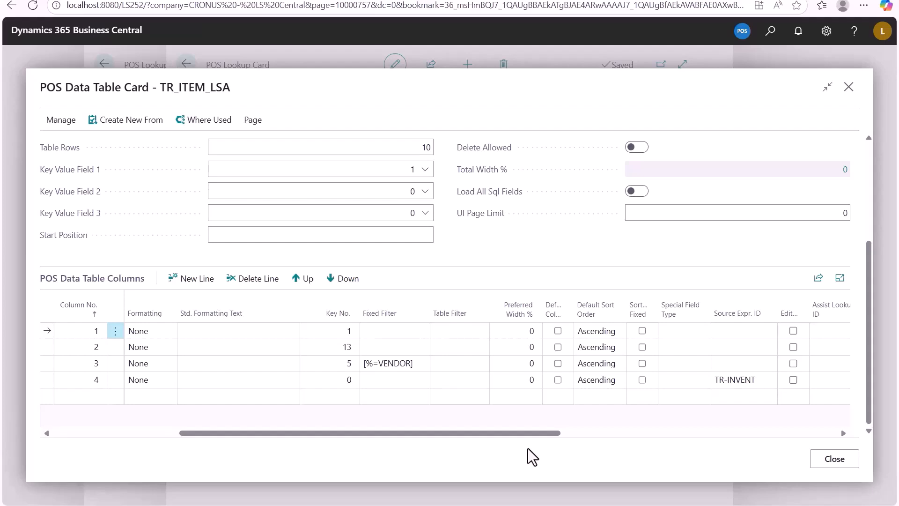
{"action": "left_click_drag", "start_coordinate": [335, 434], "coordinate": [183, 415]}
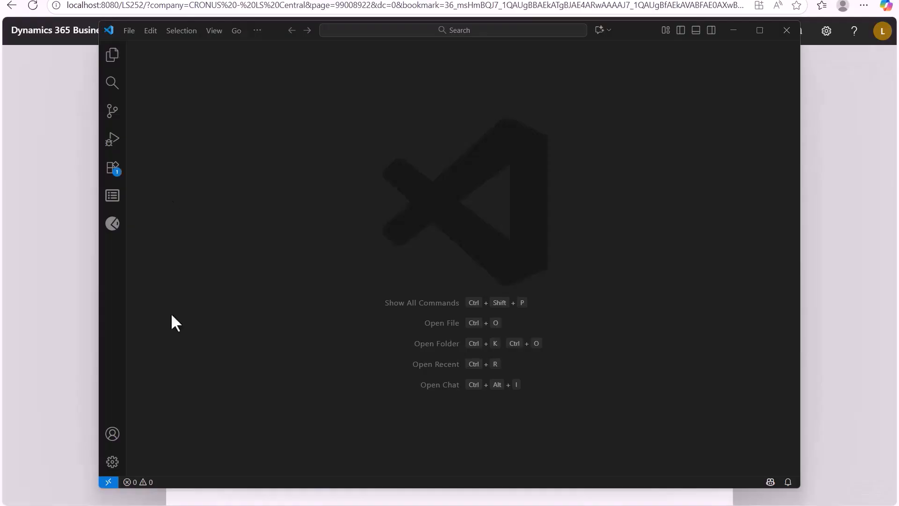
Step: Enlarge the Visual Studio Code window and find the PurchaseOrder() procedure in ExternalPanel.Codeunit.al
{"action": "left_click", "coordinate": [758, 30]}
{"action": "double_click", "coordinate": [171, 264]}
{"action": "key", "text": "ctrl+f"}
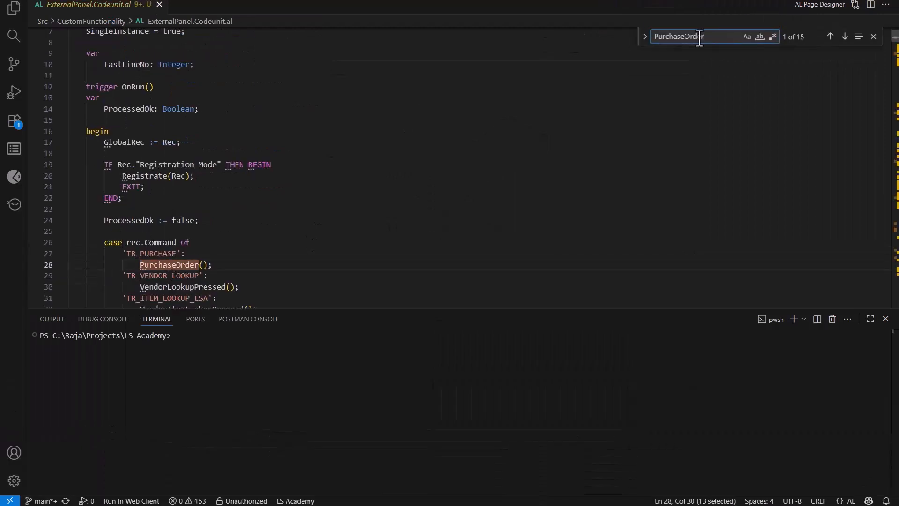
{"action": "type", "text": "("}
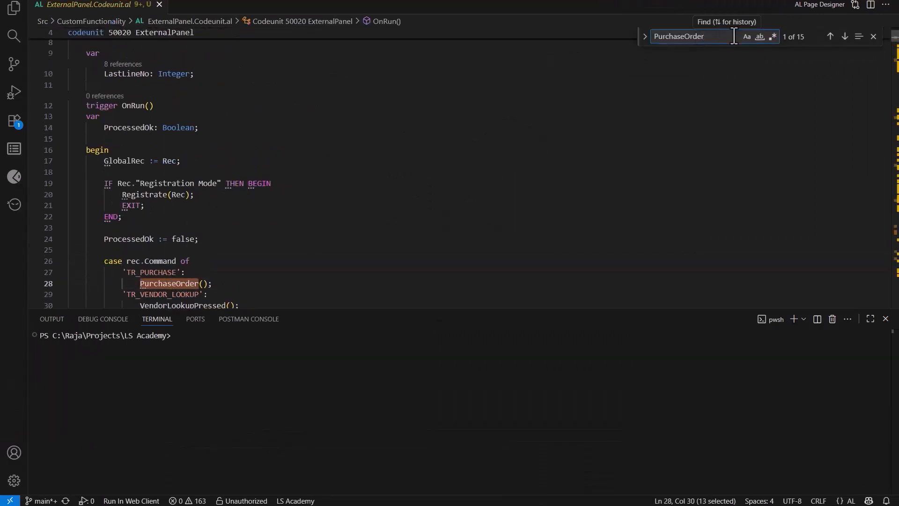
{"action": "key", "text": "Return"}
{"action": "key", "text": "Escape"}
{"action": "left_click", "coordinate": [388, 187]}
Step: Examine how the PurchaseOrder procedure sets the panel ID, checks the panel and creates the purchase order header record
{"action": "scroll", "coordinate": [388, 190], "scroll_direction": "down", "scroll_amount": 3}
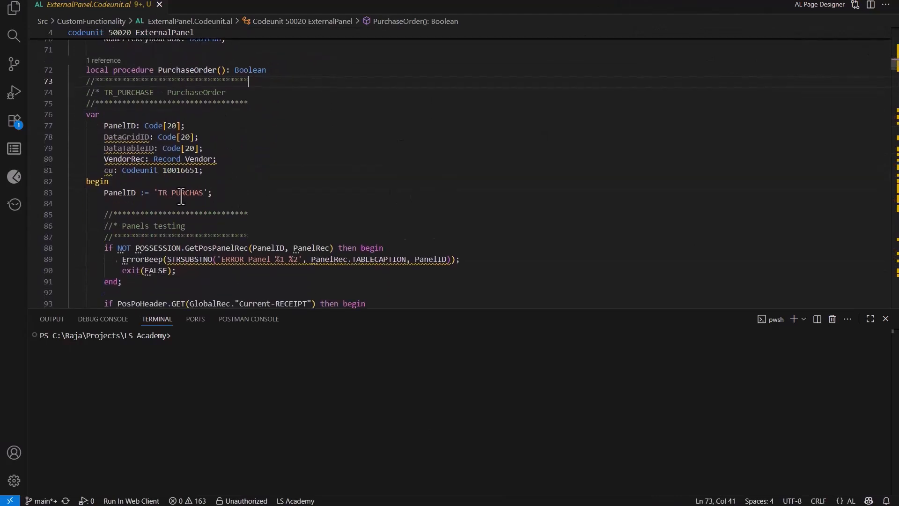
{"action": "scroll", "coordinate": [181, 197], "scroll_direction": "down", "scroll_amount": 1}
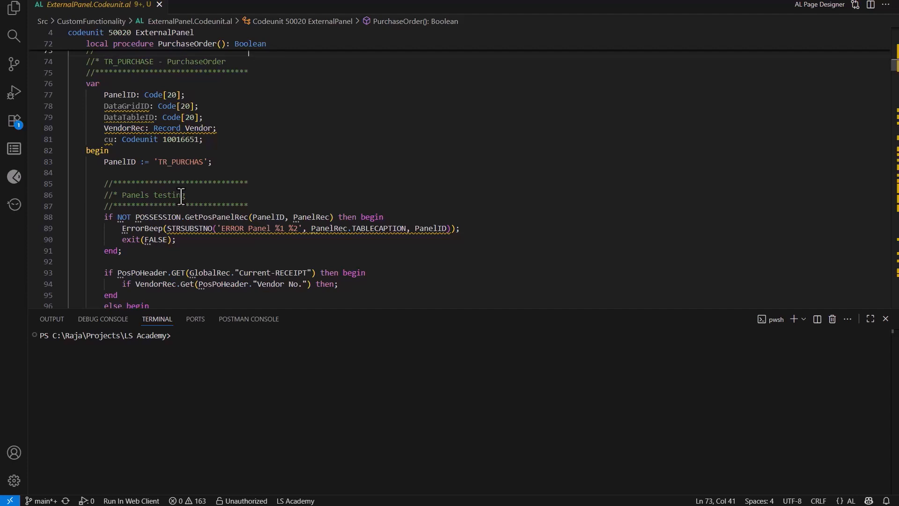
{"action": "scroll", "coordinate": [181, 195], "scroll_direction": "down", "scroll_amount": 3}
{"action": "scroll", "coordinate": [182, 195], "scroll_direction": "down", "scroll_amount": 1}
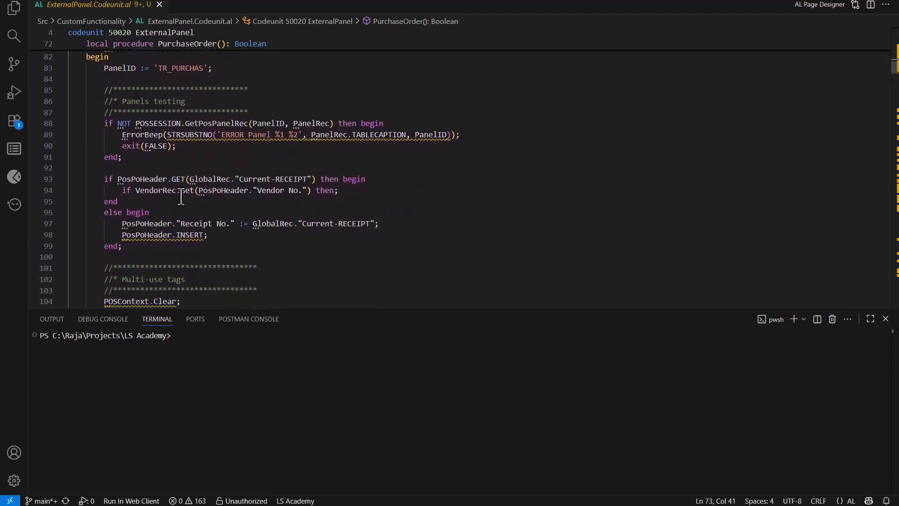
{"action": "scroll", "coordinate": [181, 197], "scroll_direction": "down", "scroll_amount": 1}
{"action": "left_click", "coordinate": [101, 218]}
{"action": "scroll", "coordinate": [101, 218], "scroll_direction": "down", "scroll_amount": 3}
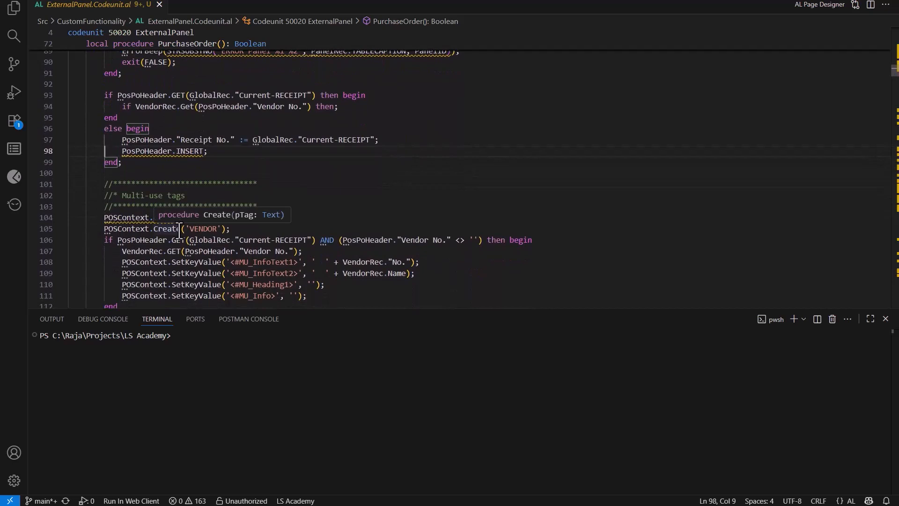
Step: Examine the multi-use tags section of the PurchaseOrder procedure and the code that runs the panel
{"action": "left_click", "coordinate": [168, 198]}
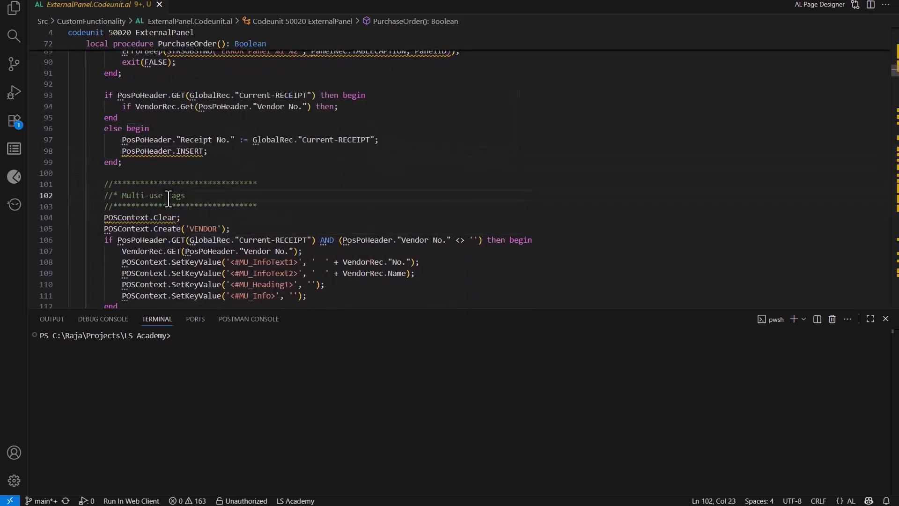
{"action": "scroll", "coordinate": [168, 198], "scroll_direction": "down", "scroll_amount": 2}
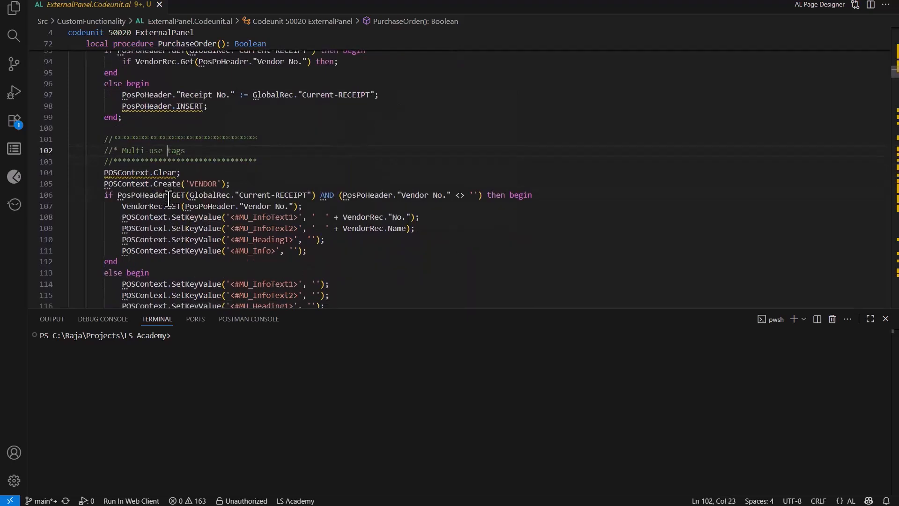
{"action": "scroll", "coordinate": [168, 198], "scroll_direction": "down", "scroll_amount": 1}
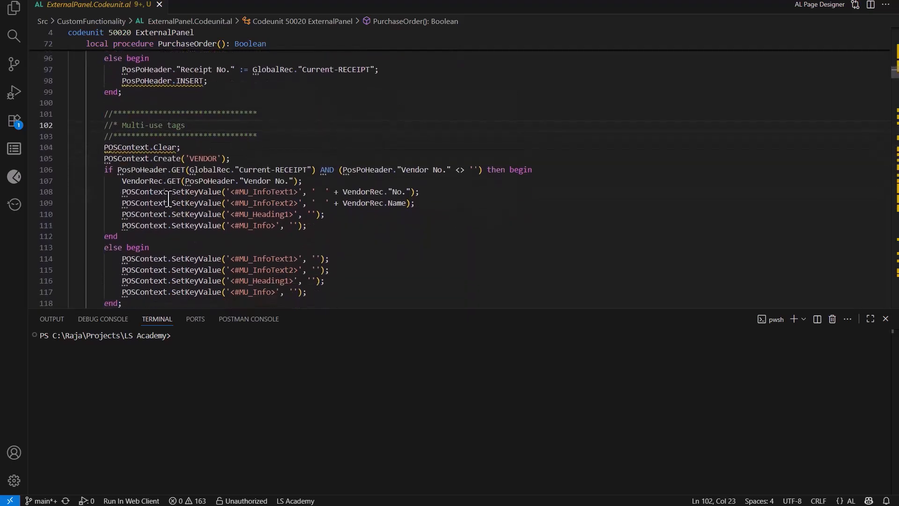
{"action": "scroll", "coordinate": [169, 198], "scroll_direction": "down", "scroll_amount": 2}
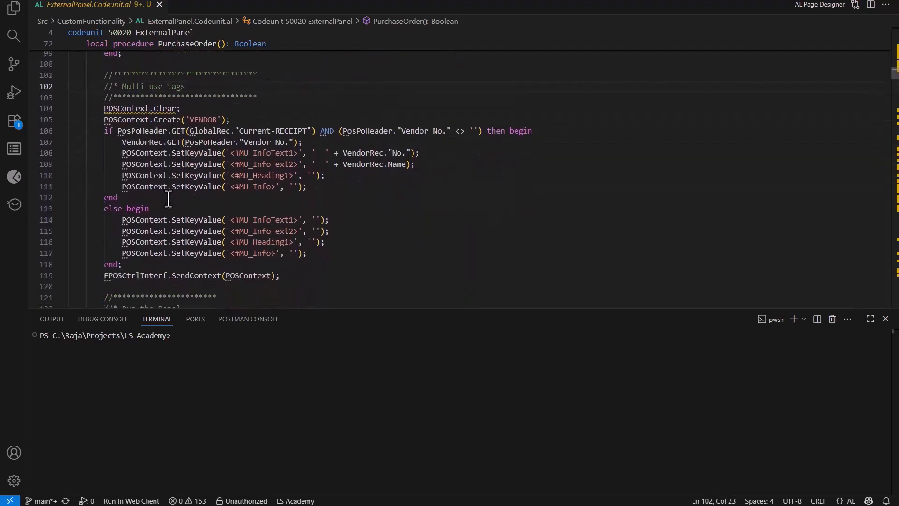
{"action": "left_click", "coordinate": [168, 199]}
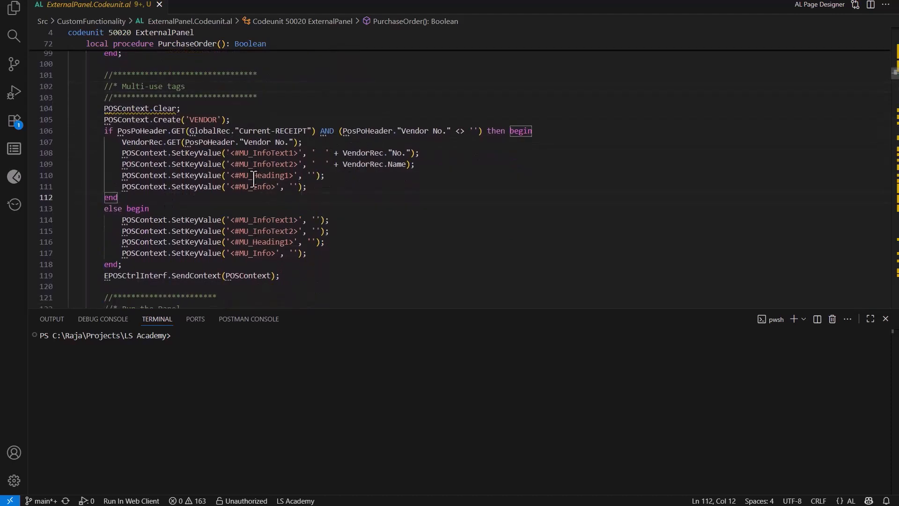
{"action": "scroll", "coordinate": [253, 178], "scroll_direction": "down", "scroll_amount": 4}
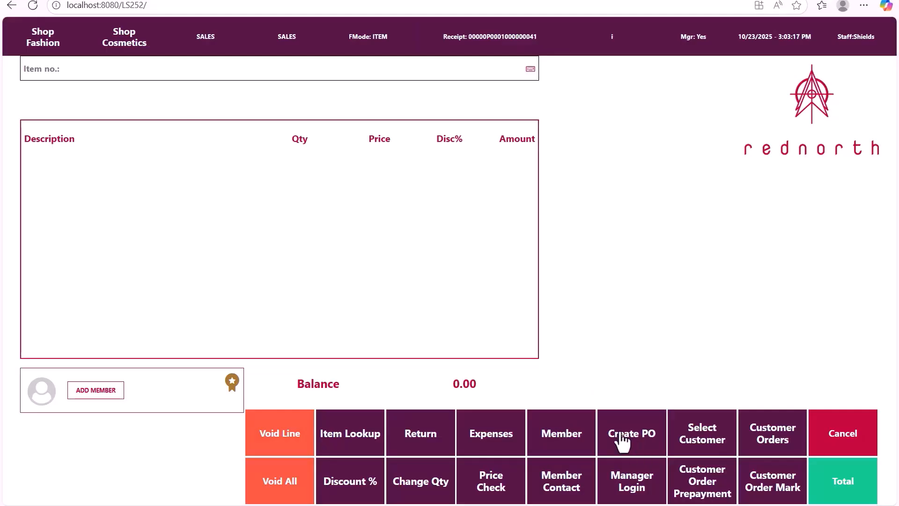
Step: Switch to the POS, check the command in the Create PO button's properties, and open the purchase order panel
{"action": "right_click", "coordinate": [626, 442]}
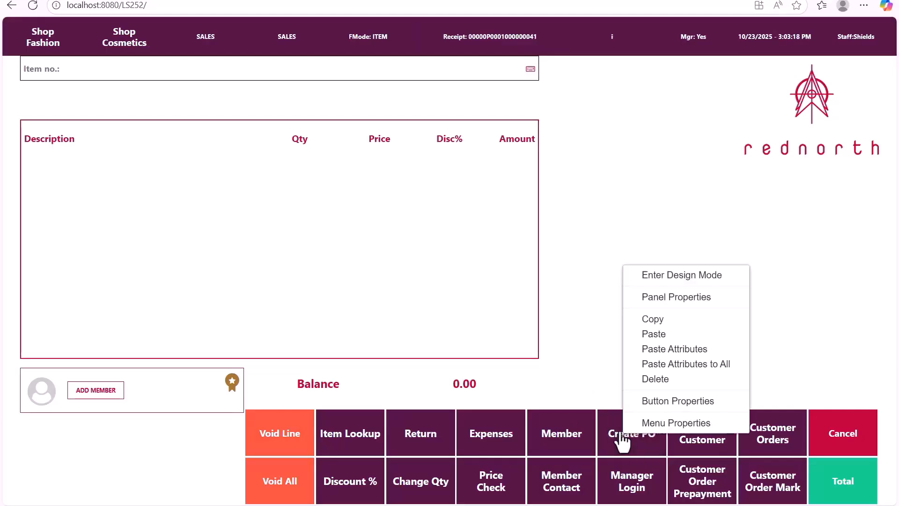
{"action": "left_click", "coordinate": [651, 408]}
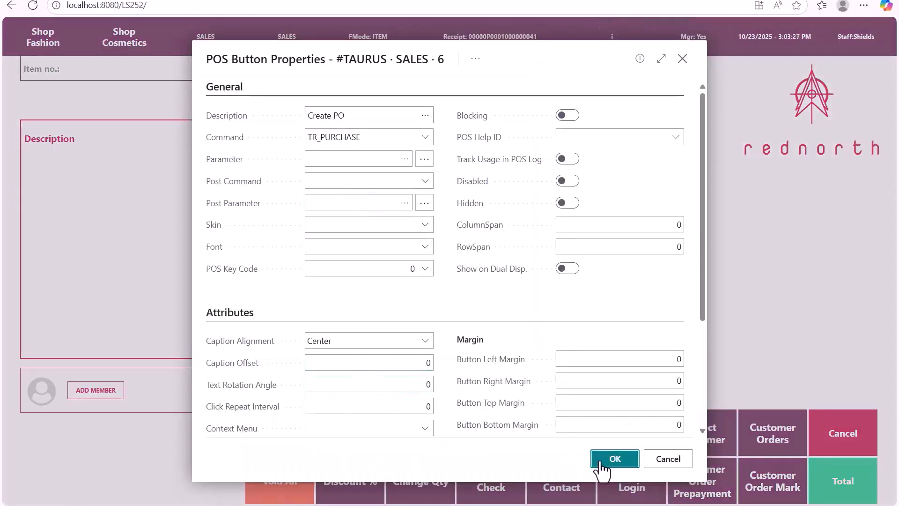
{"action": "left_click", "coordinate": [601, 461]}
{"action": "left_click", "coordinate": [627, 443]}
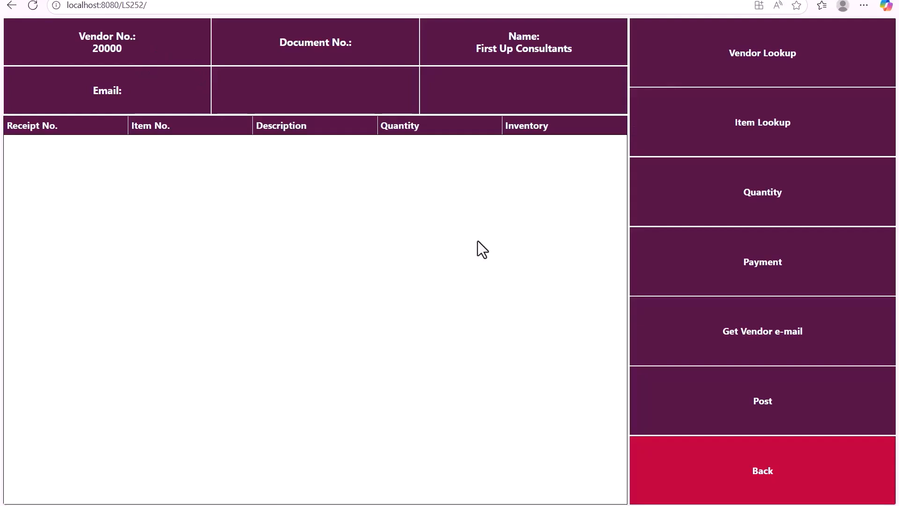
Step: Choose vendor 30000, Graphic Design Institute, for the purchase order through the vendor lookup
{"action": "left_click", "coordinate": [703, 57]}
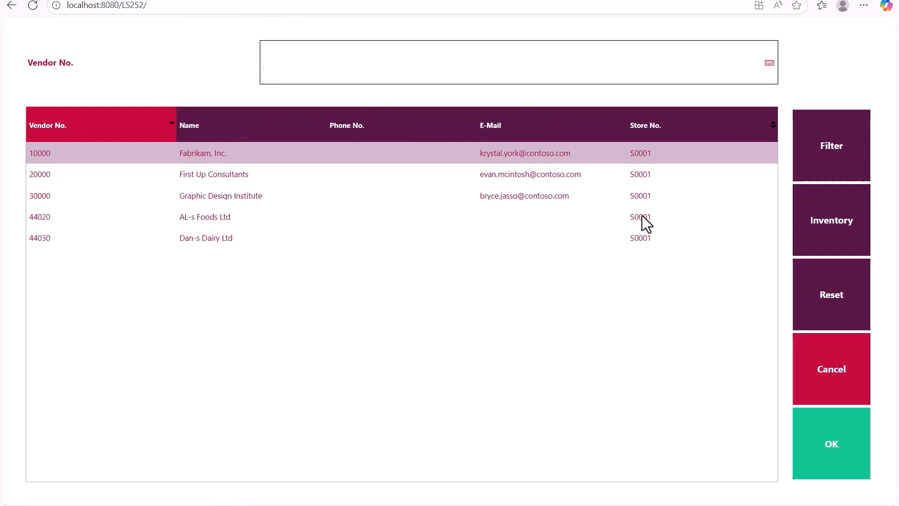
{"action": "left_click", "coordinate": [213, 199]}
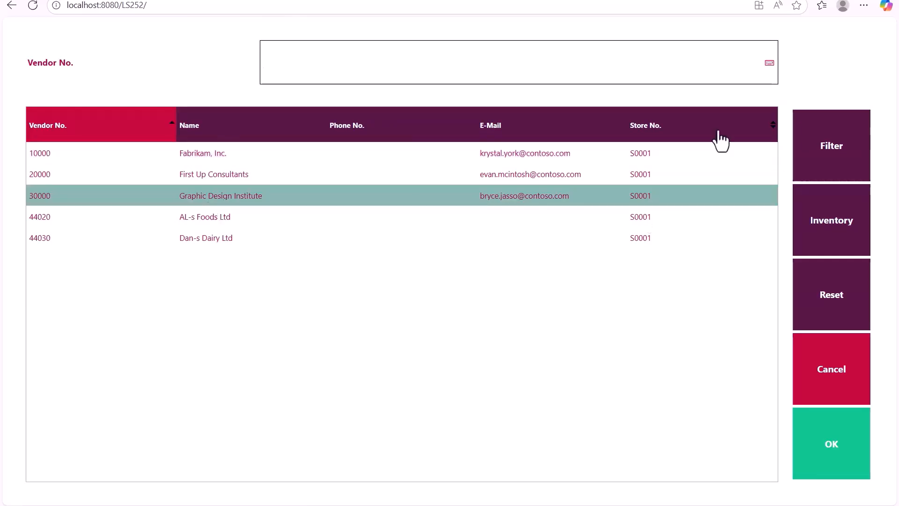
{"action": "left_click", "coordinate": [818, 440]}
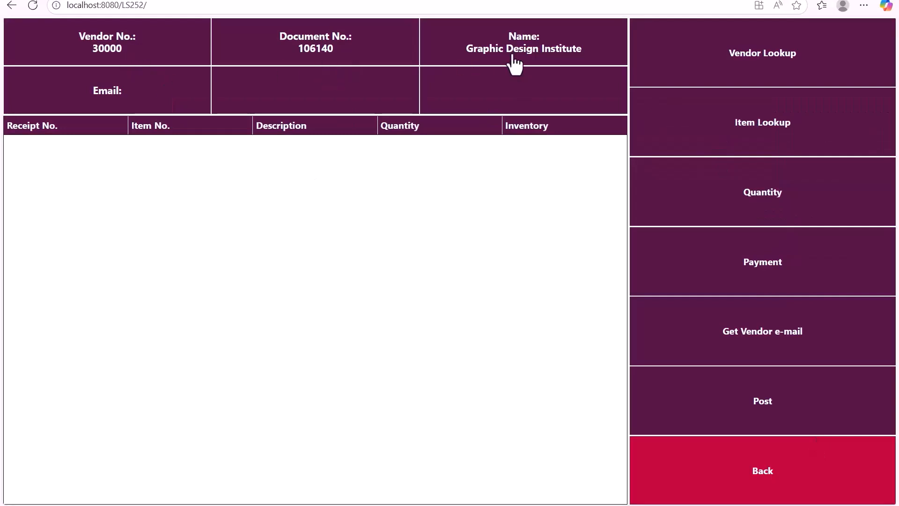
Step: Add the MUNICH Swivel Chair, yellow, the LONDON Swivel Chair, blue, and the ATHENS Desk to the order through the item lookup
{"action": "left_click", "coordinate": [700, 136]}
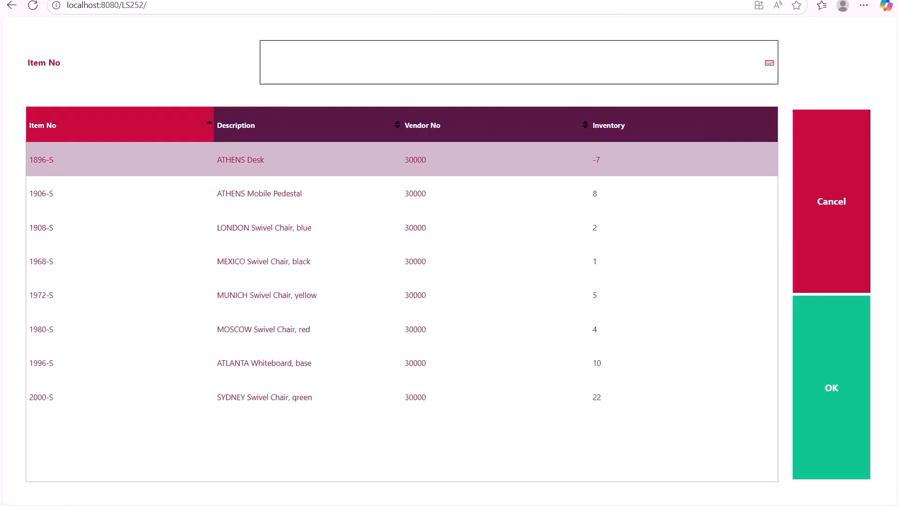
{"action": "left_click", "coordinate": [234, 302]}
{"action": "left_click", "coordinate": [235, 236]}
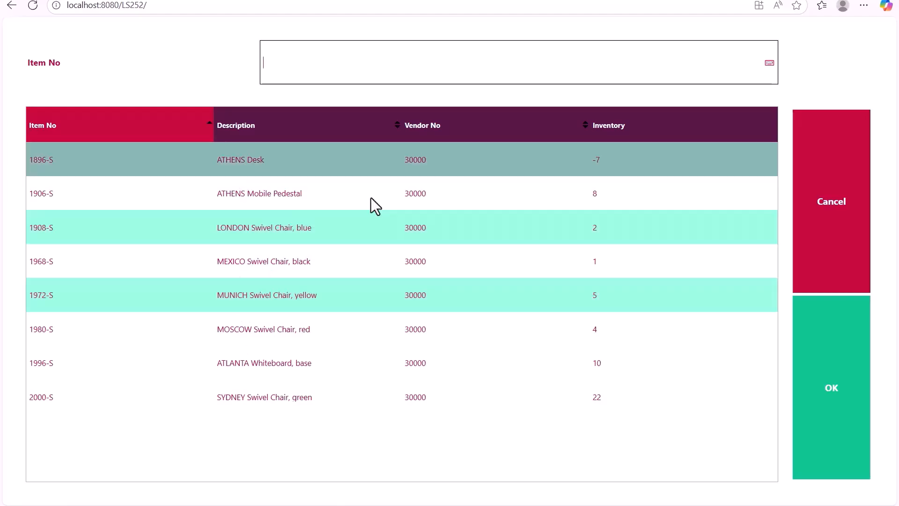
{"action": "left_click", "coordinate": [817, 372]}
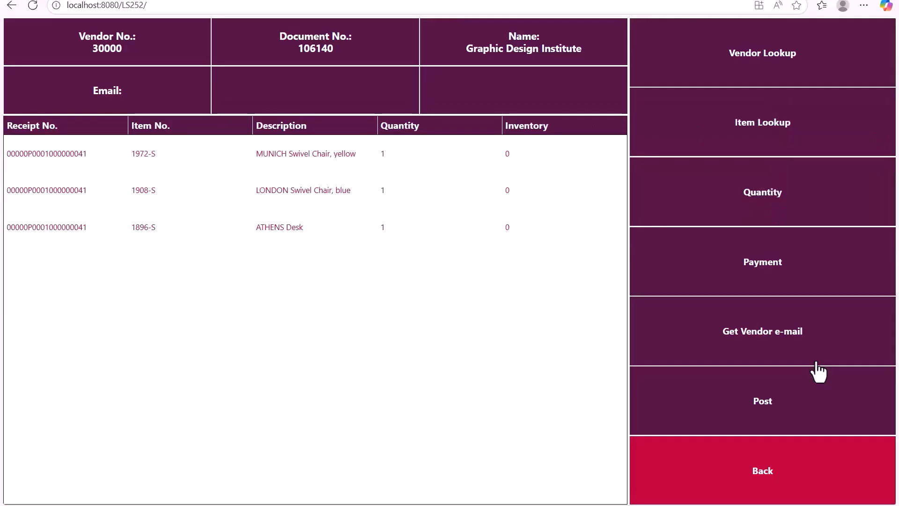
Step: Set the quantity of the LONDON Swivel Chair, blue line to 5
{"action": "left_click", "coordinate": [568, 198]}
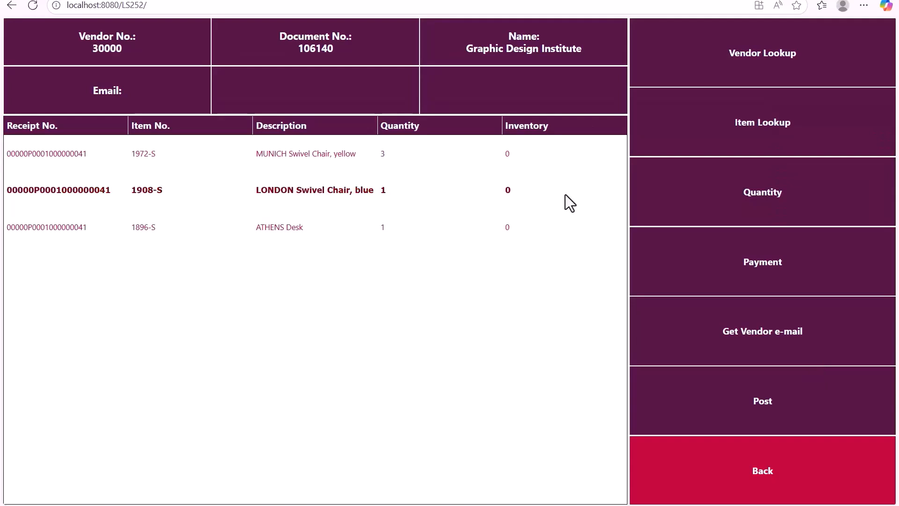
{"action": "left_click", "coordinate": [739, 200]}
{"action": "type", "text": "5"}
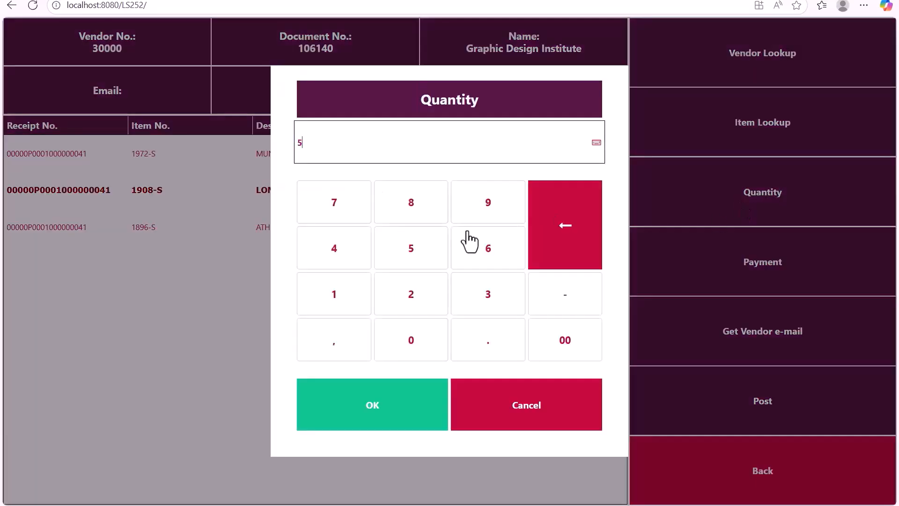
{"action": "left_click", "coordinate": [360, 411]}
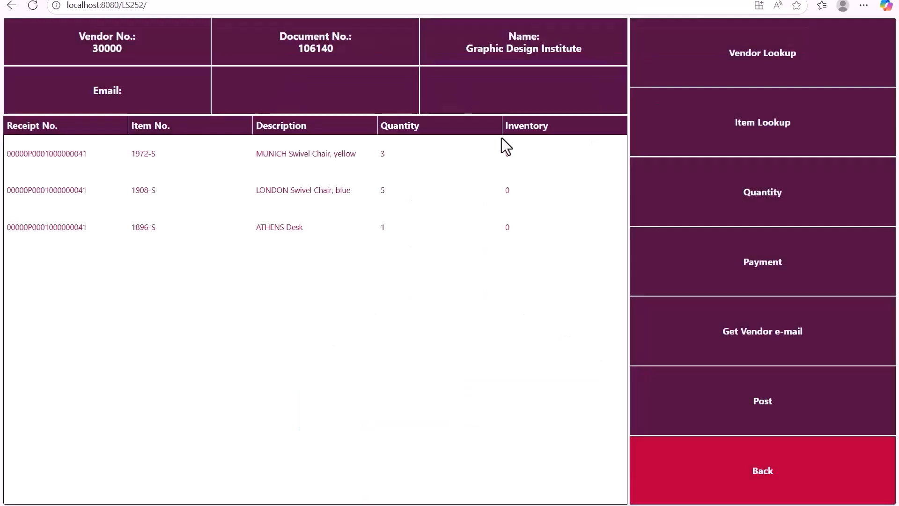
Step: Switch to Visual Studio Code and go to the definition of the VendorLookupPressed procedure in ExternalPanel.Codeunit.al
{"action": "key", "text": "alt+Tab"}
{"action": "scroll", "coordinate": [225, 170], "scroll_direction": "down", "scroll_amount": 4}
{"action": "key", "text": "ctrl+Home"}
{"action": "scroll", "coordinate": [217, 168], "scroll_direction": "down", "scroll_amount": 3}
{"action": "right_click", "coordinate": [160, 252]}
{"action": "left_click", "coordinate": [226, 156]}
Step: Examine how VendorLookupPressed validates the TR_VEND_LS lookup, filters the store's vendors and triggers the lookup panel
{"action": "scroll", "coordinate": [242, 171], "scroll_direction": "down", "scroll_amount": 4}
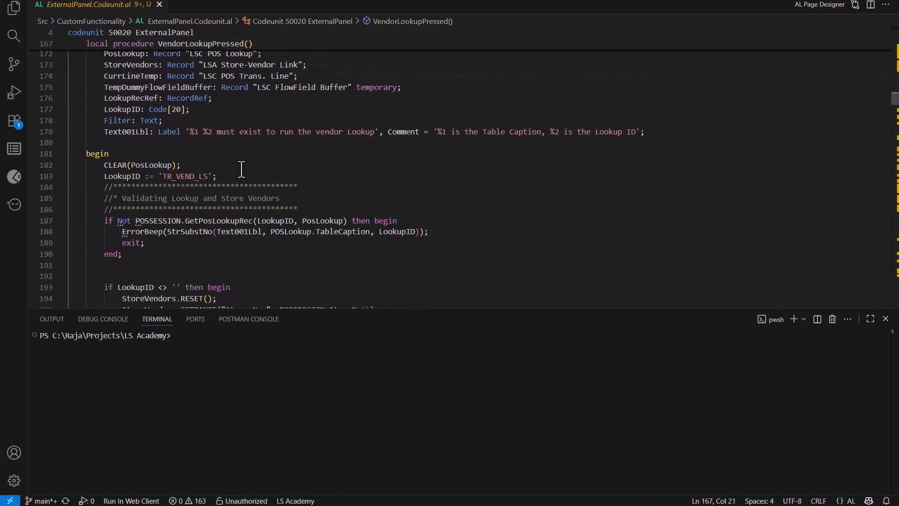
{"action": "scroll", "coordinate": [241, 170], "scroll_direction": "down", "scroll_amount": 1}
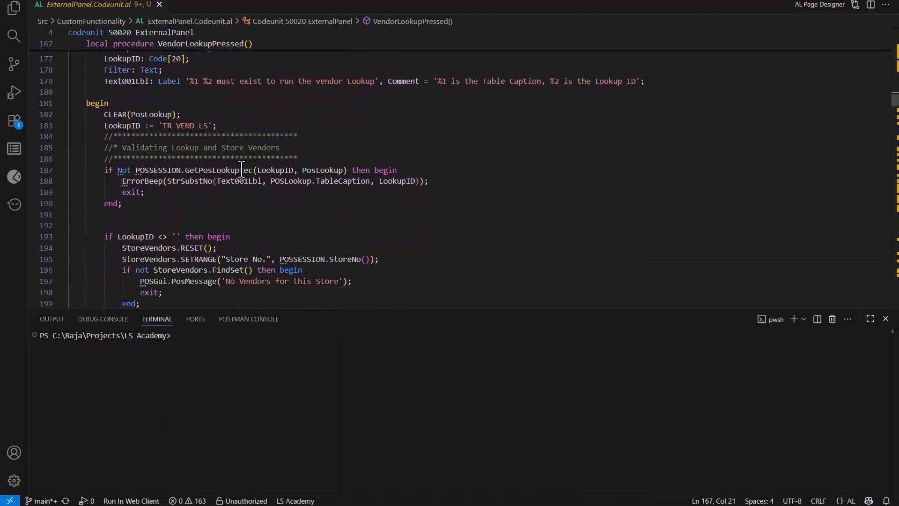
{"action": "left_click_drag", "start_coordinate": [92, 171], "coordinate": [136, 211]}
{"action": "scroll", "coordinate": [136, 210], "scroll_direction": "down", "scroll_amount": 2}
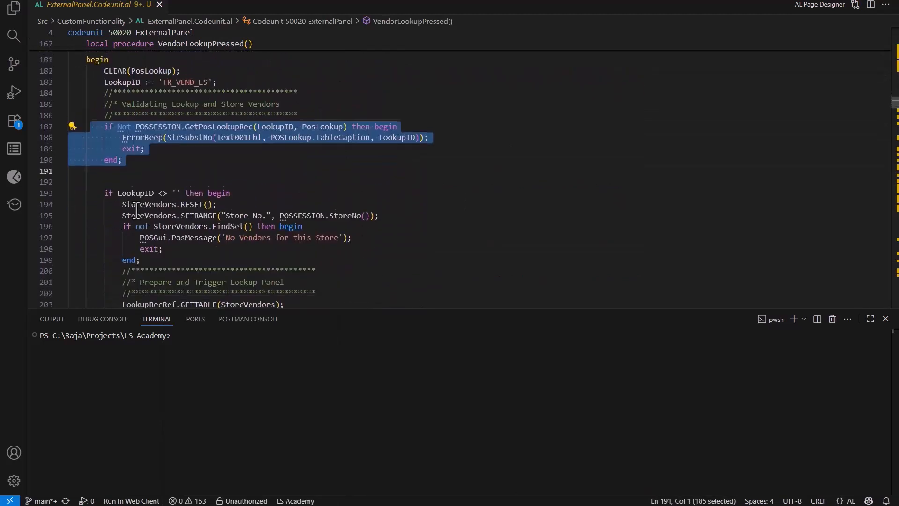
{"action": "scroll", "coordinate": [135, 211], "scroll_direction": "down", "scroll_amount": 3}
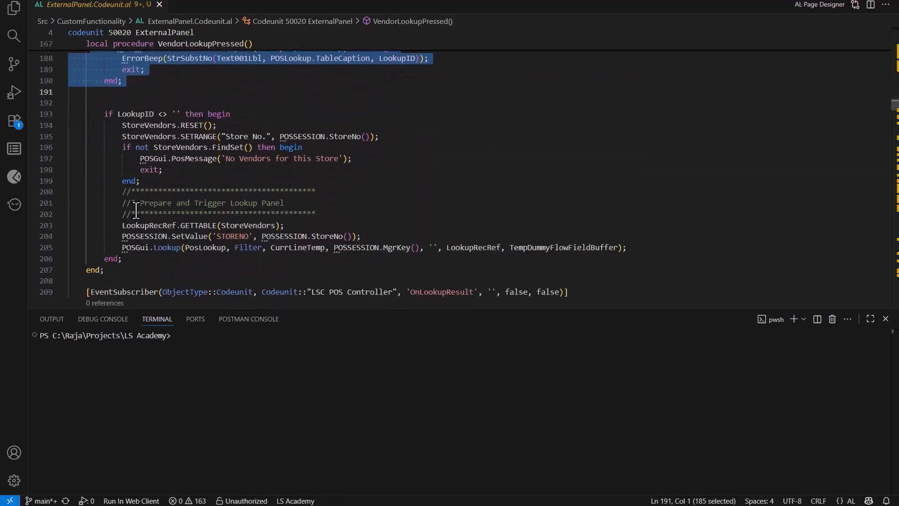
{"action": "scroll", "coordinate": [136, 211], "scroll_direction": "down", "scroll_amount": 1}
{"action": "left_click", "coordinate": [199, 119]}
Step: Examine the OnLookupResult event subscriber and how its TR_VEND_LS case updates the purchase order header and info texts
{"action": "scroll", "coordinate": [200, 158], "scroll_direction": "down", "scroll_amount": 5}
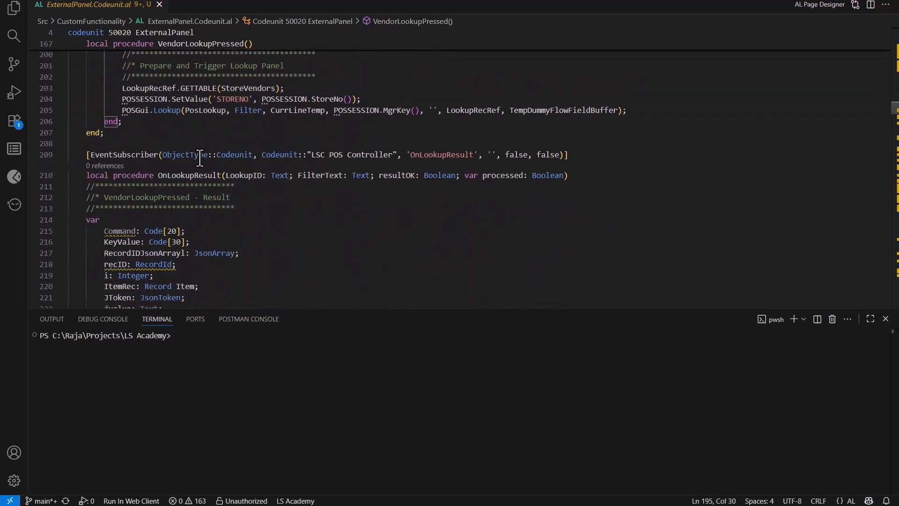
{"action": "scroll", "coordinate": [199, 158], "scroll_direction": "down", "scroll_amount": 2}
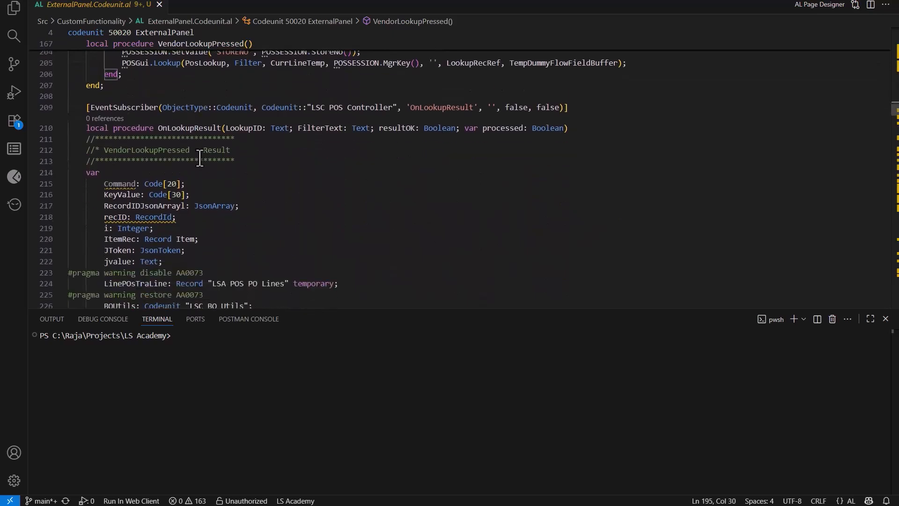
{"action": "scroll", "coordinate": [200, 158], "scroll_direction": "down", "scroll_amount": 1}
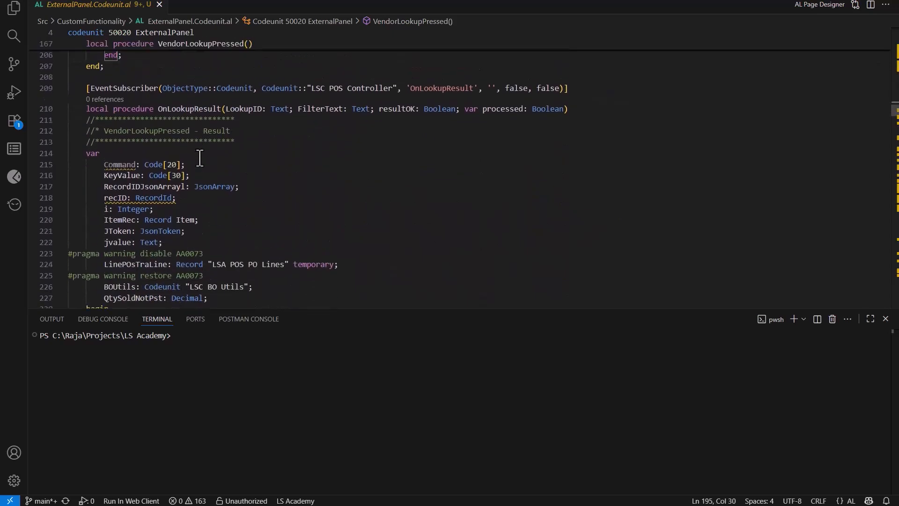
{"action": "scroll", "coordinate": [199, 159], "scroll_direction": "down", "scroll_amount": 5}
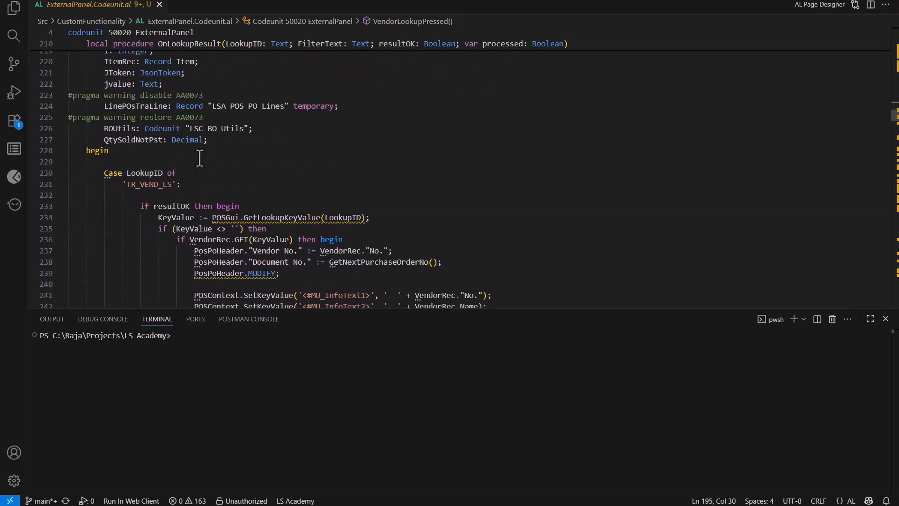
{"action": "scroll", "coordinate": [199, 158], "scroll_direction": "down", "scroll_amount": 2}
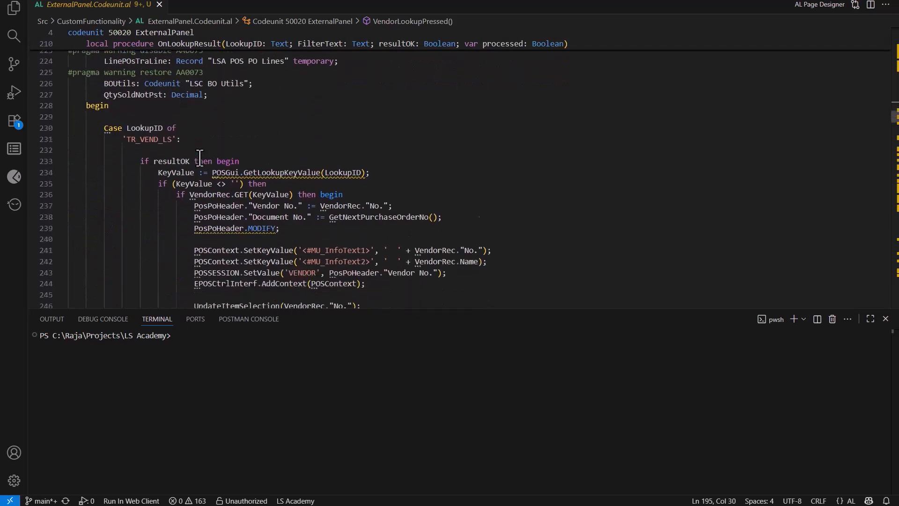
{"action": "scroll", "coordinate": [200, 158], "scroll_direction": "down", "scroll_amount": 1}
Step: Go back to the VendorItemLookupPressed procedure and examine its vendor check, item filter and POSGui.Lookup call
{"action": "scroll", "coordinate": [199, 158], "scroll_direction": "up", "scroll_amount": 20}
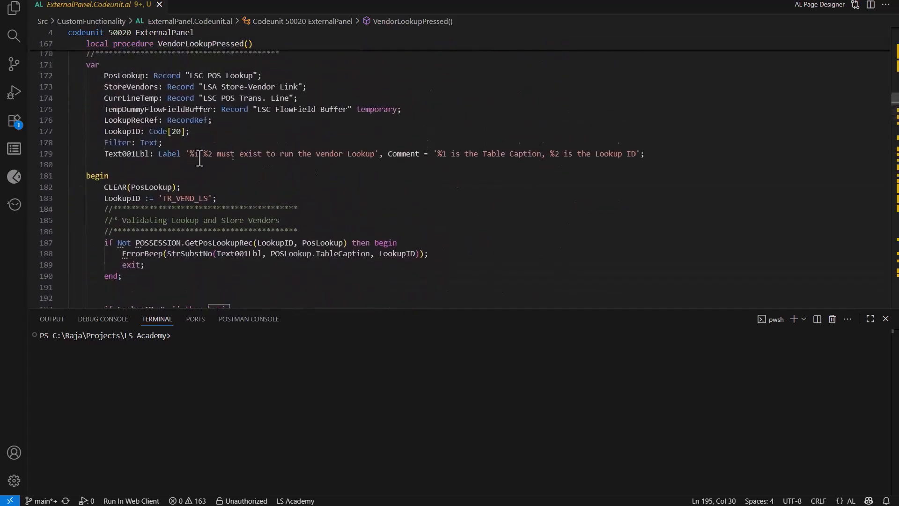
{"action": "scroll", "coordinate": [200, 158], "scroll_direction": "up", "scroll_amount": 2}
{"action": "left_click_drag", "start_coordinate": [221, 135], "coordinate": [103, 116]}
{"action": "scroll", "coordinate": [147, 164], "scroll_direction": "down", "scroll_amount": 2}
{"action": "left_click", "coordinate": [164, 213]}
{"action": "scroll", "coordinate": [164, 214], "scroll_direction": "down", "scroll_amount": 2}
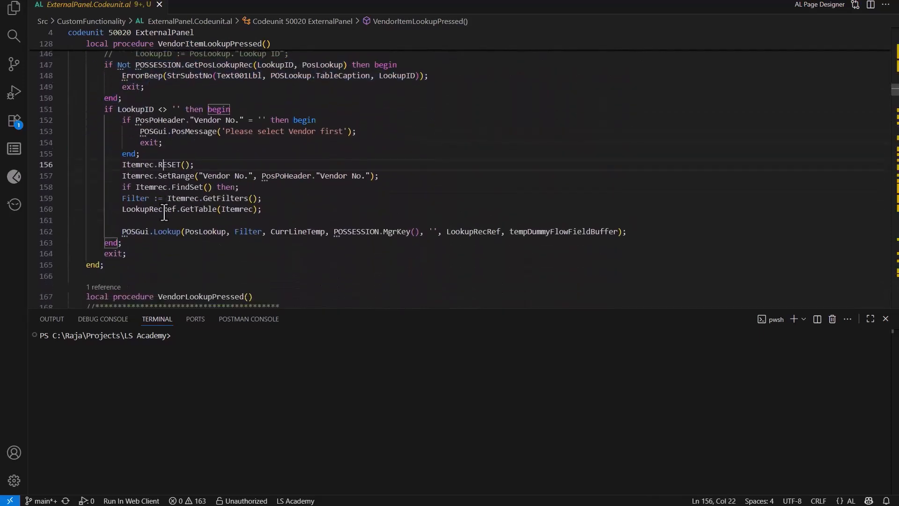
{"action": "left_click_drag", "start_coordinate": [108, 231], "coordinate": [159, 249]}
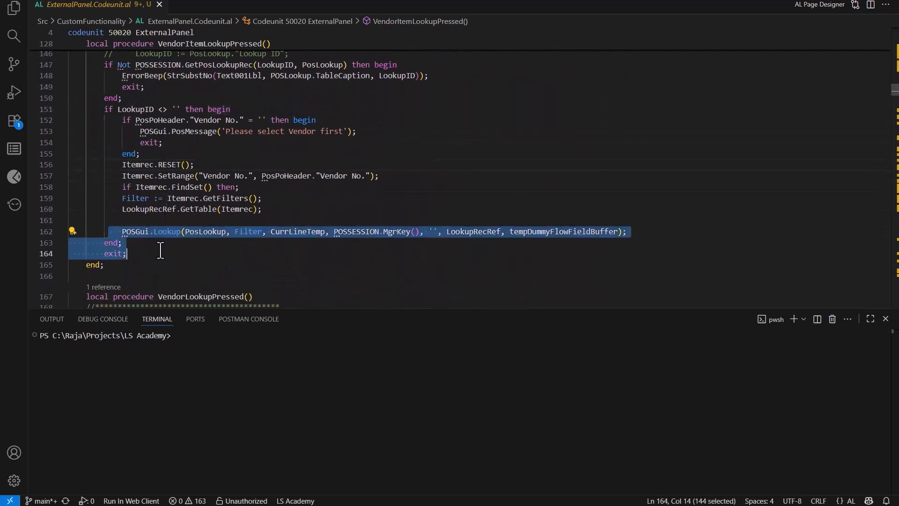
Step: Examine how the TR_ITEM_LSA case in OnLookupResult reads the marked items and fills the temporary purchase order lines
{"action": "scroll", "coordinate": [159, 249], "scroll_direction": "down", "scroll_amount": 15}
{"action": "scroll", "coordinate": [160, 250], "scroll_direction": "down", "scroll_amount": 5}
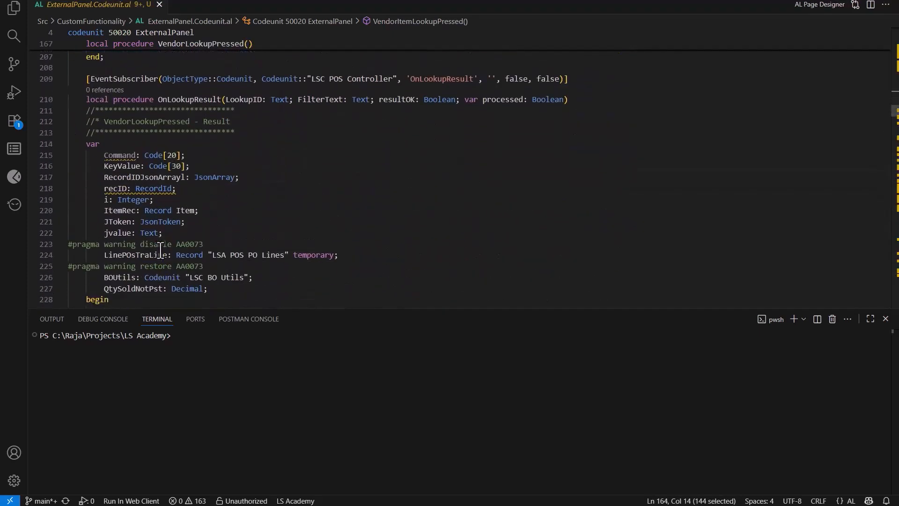
{"action": "scroll", "coordinate": [161, 250], "scroll_direction": "down", "scroll_amount": 9}
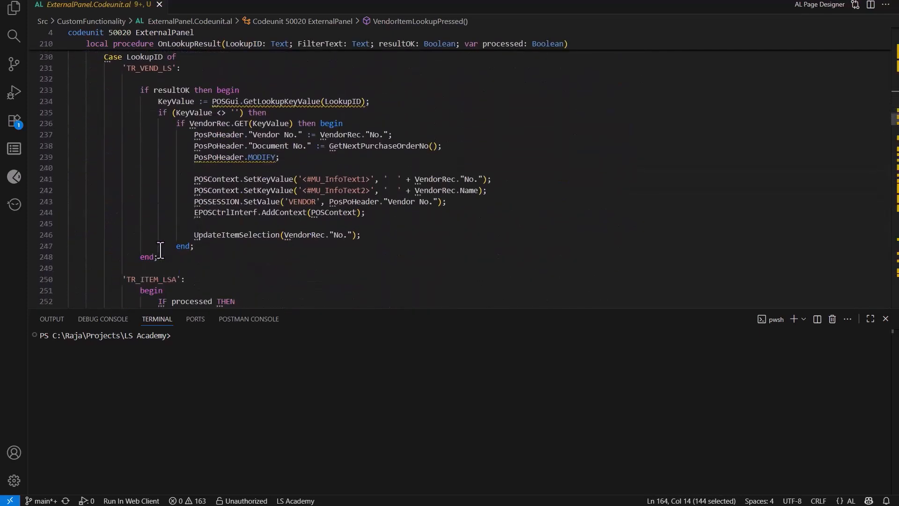
{"action": "scroll", "coordinate": [181, 222], "scroll_direction": "down", "scroll_amount": 1}
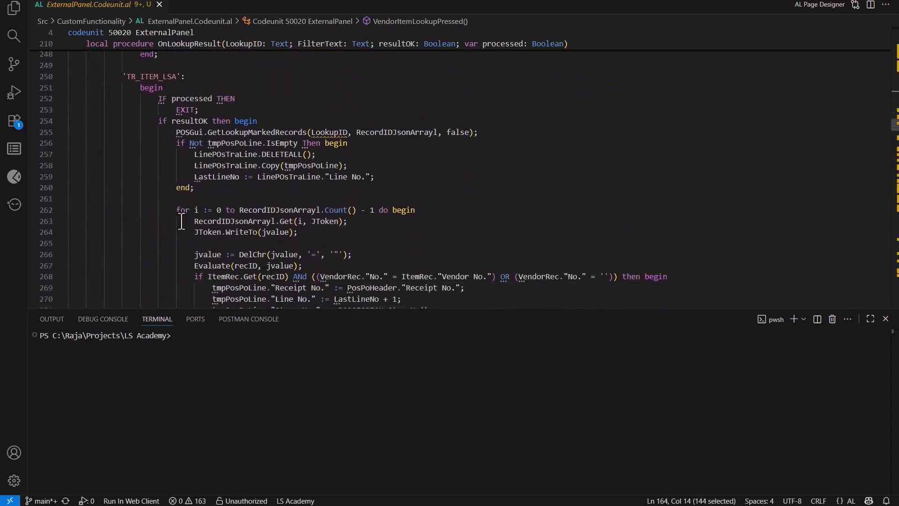
{"action": "scroll", "coordinate": [181, 222], "scroll_direction": "down", "scroll_amount": 2}
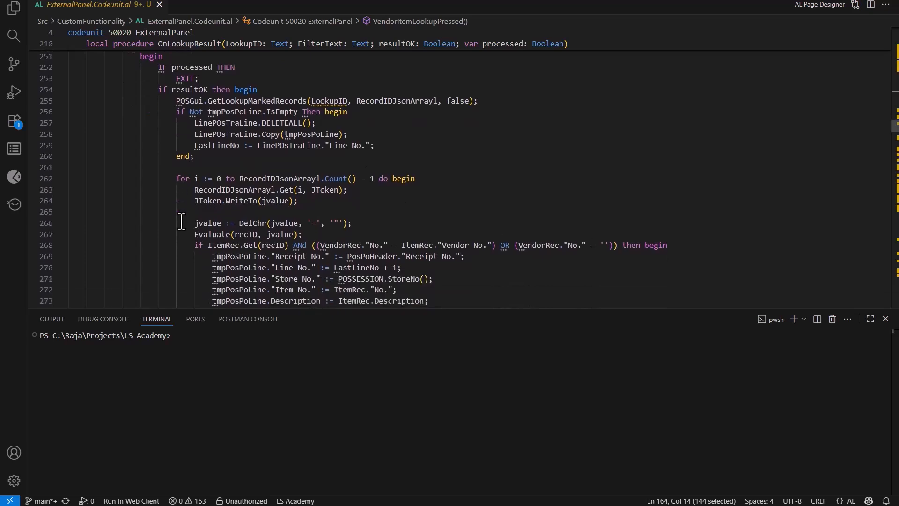
{"action": "scroll", "coordinate": [182, 222], "scroll_direction": "down", "scroll_amount": 2}
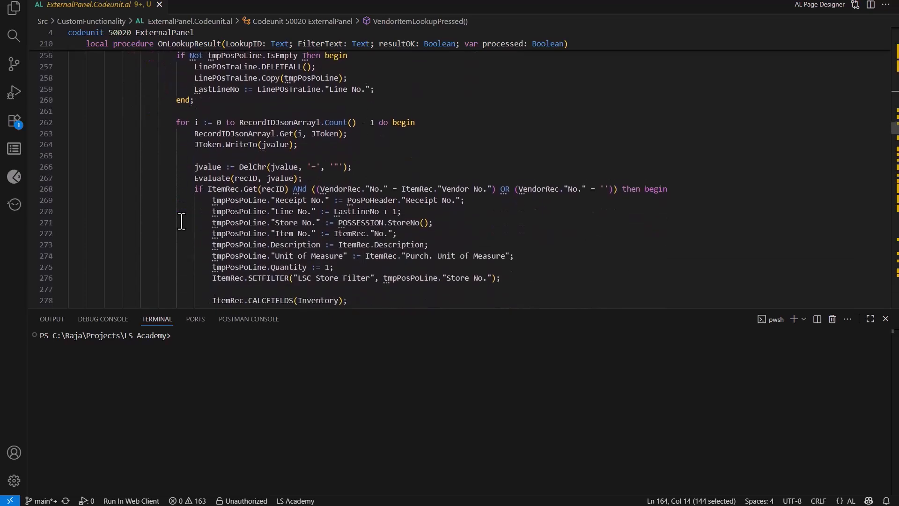
{"action": "scroll", "coordinate": [181, 222], "scroll_direction": "down", "scroll_amount": 2}
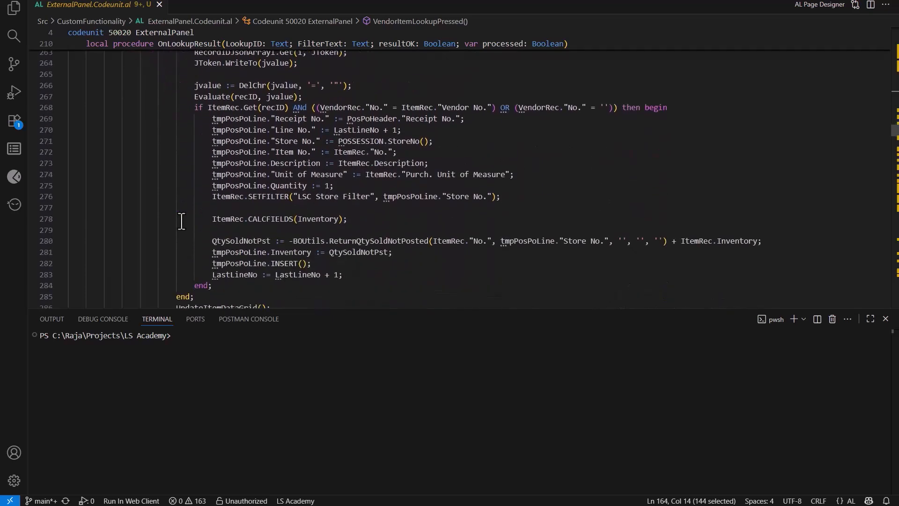
Step: Examine the UpdateItemDataGrid() call at the end of the item lookup case and the UpdateItemSelection procedure
{"action": "scroll", "coordinate": [182, 222], "scroll_direction": "down", "scroll_amount": 4}
{"action": "scroll", "coordinate": [182, 222], "scroll_direction": "down", "scroll_amount": 2}
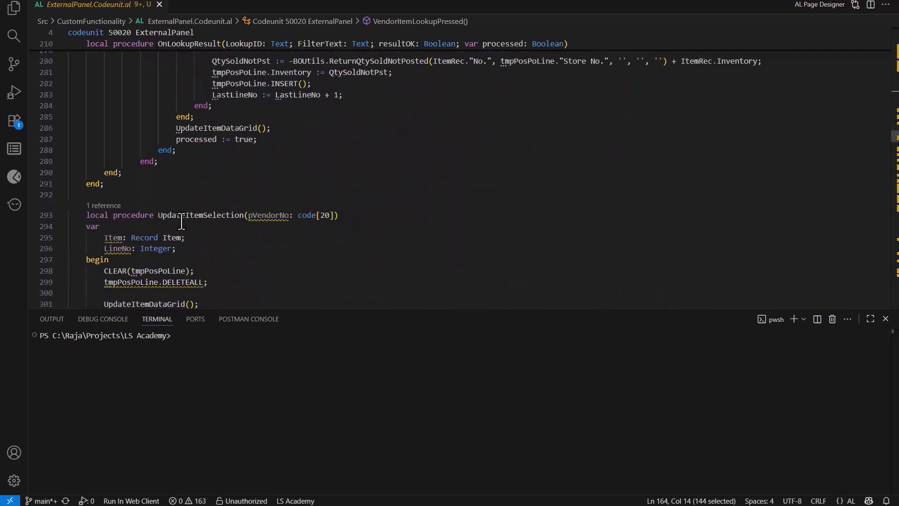
{"action": "left_click_drag", "start_coordinate": [171, 129], "coordinate": [277, 134]}
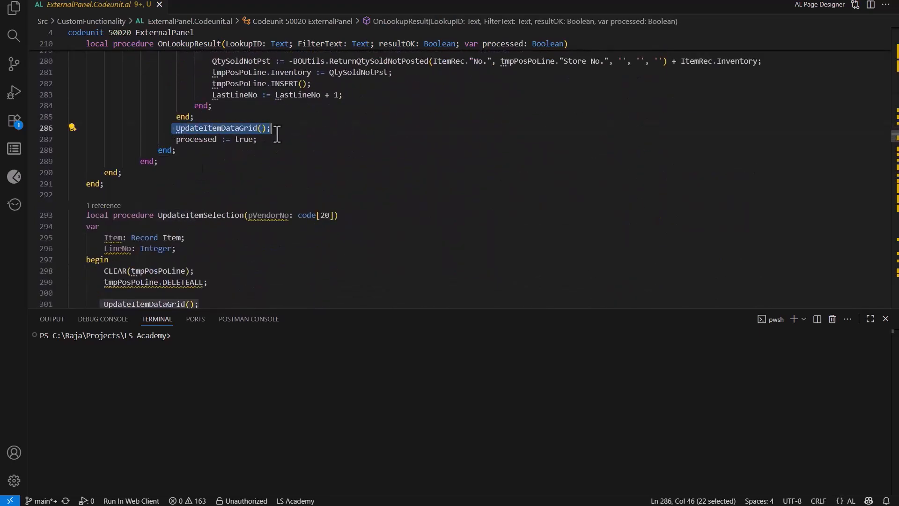
{"action": "scroll", "coordinate": [277, 135], "scroll_direction": "down", "scroll_amount": 5}
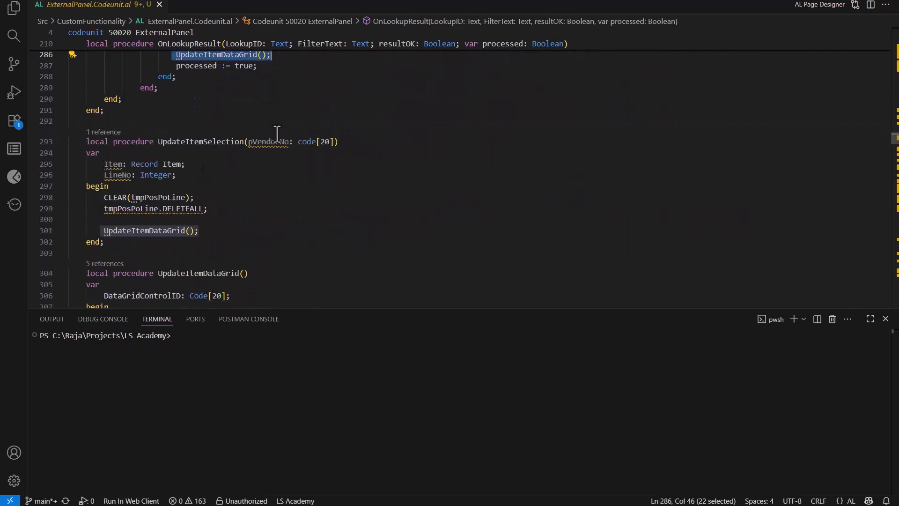